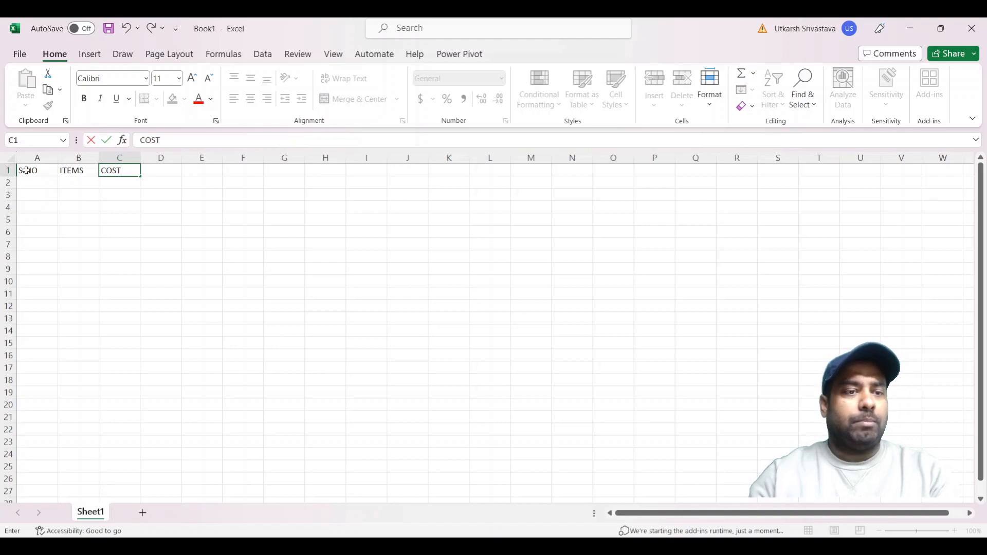
Enter 1 and 2 under S.NO from A2 and fill the series down to 5 in A6.
click(32, 183)
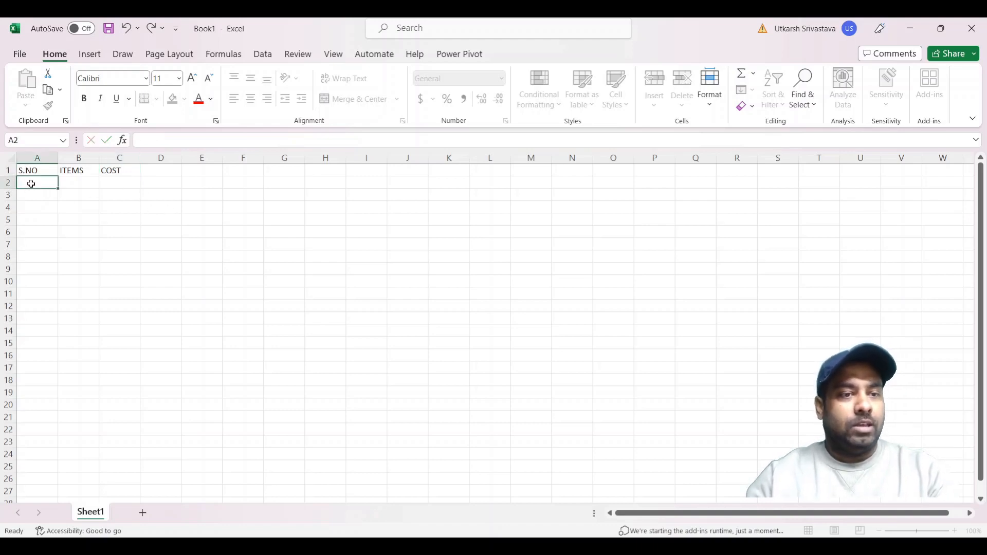
text(1)
key(Return)
text(2)
click(88, 242)
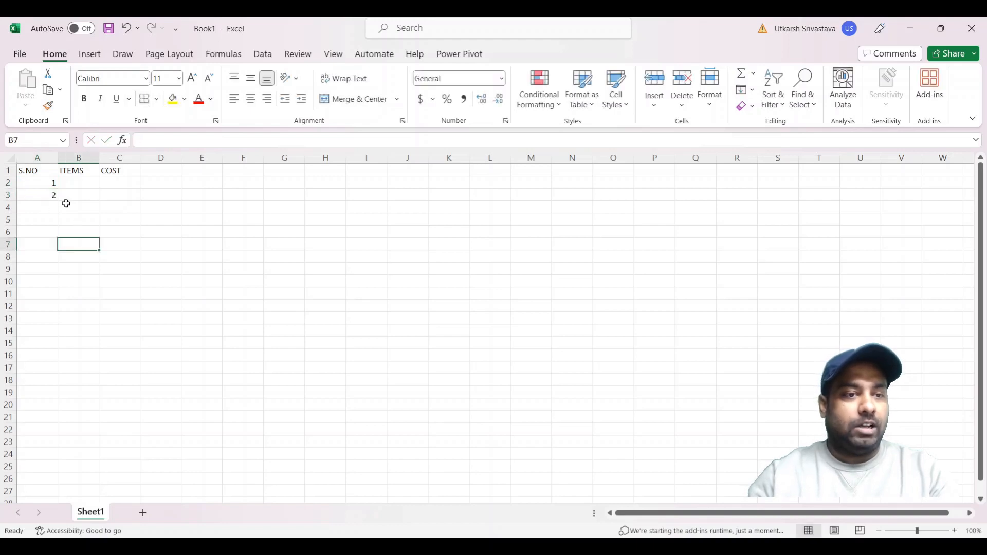
drag(42, 183, 57, 244)
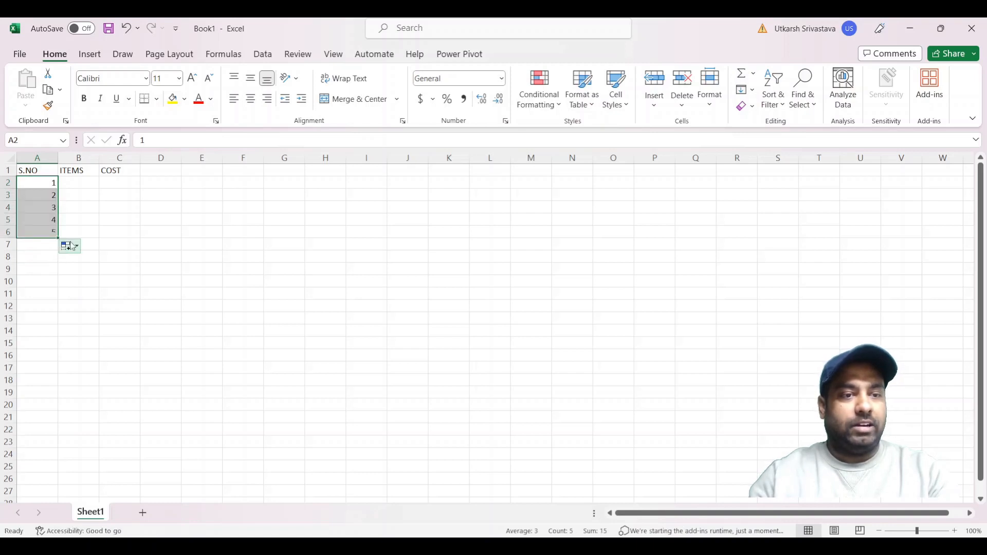
click(154, 240)
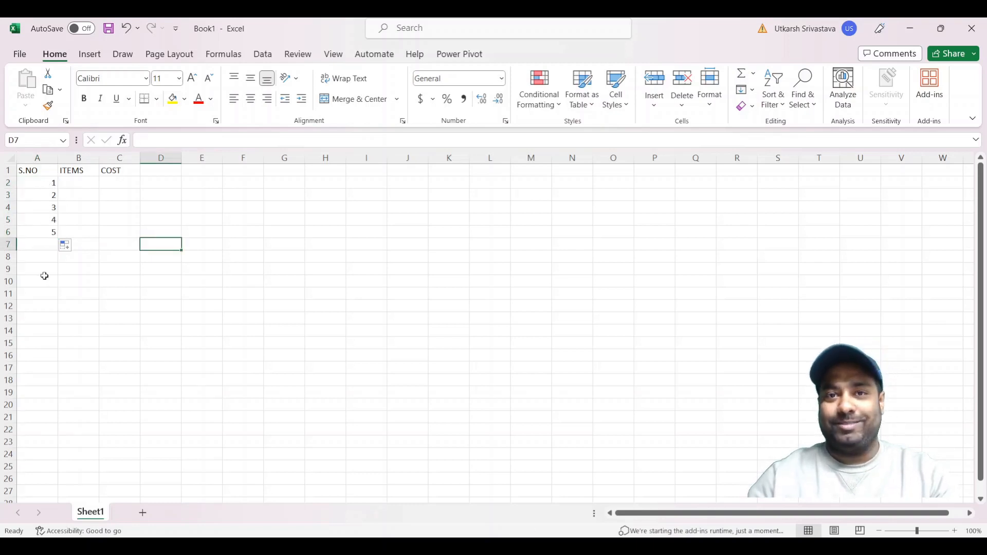
List the items BOOKS, PEN, SHOES, MOBILE and SHIRT under ITEMS in cells B2 to B6.
click(75, 184)
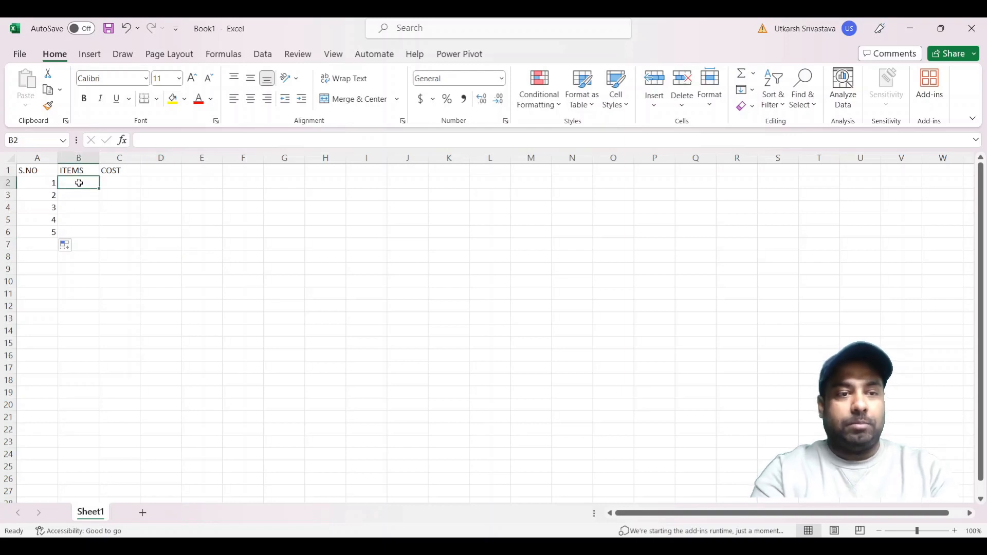
text(BOOK)
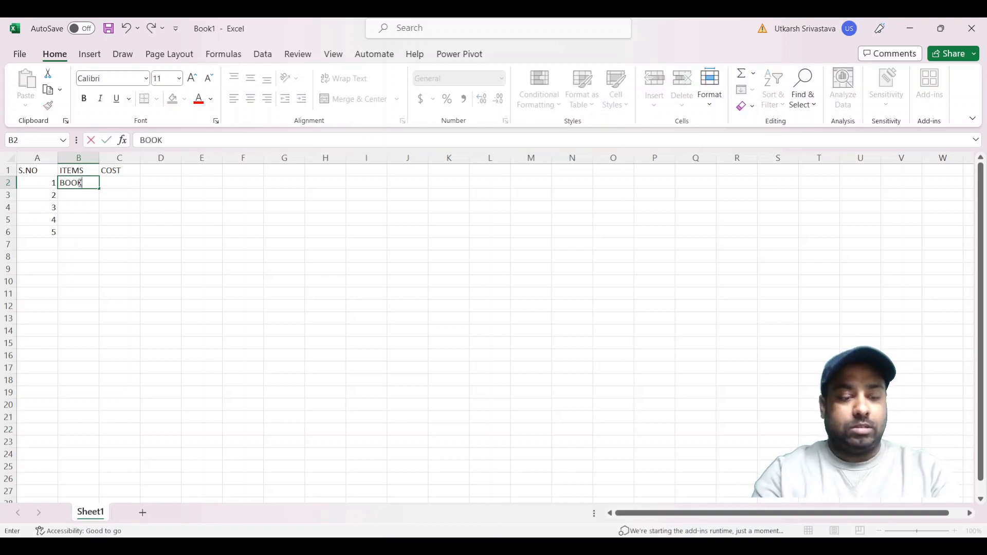
text(S)
key(Return)
text(PEN)
key(Return)
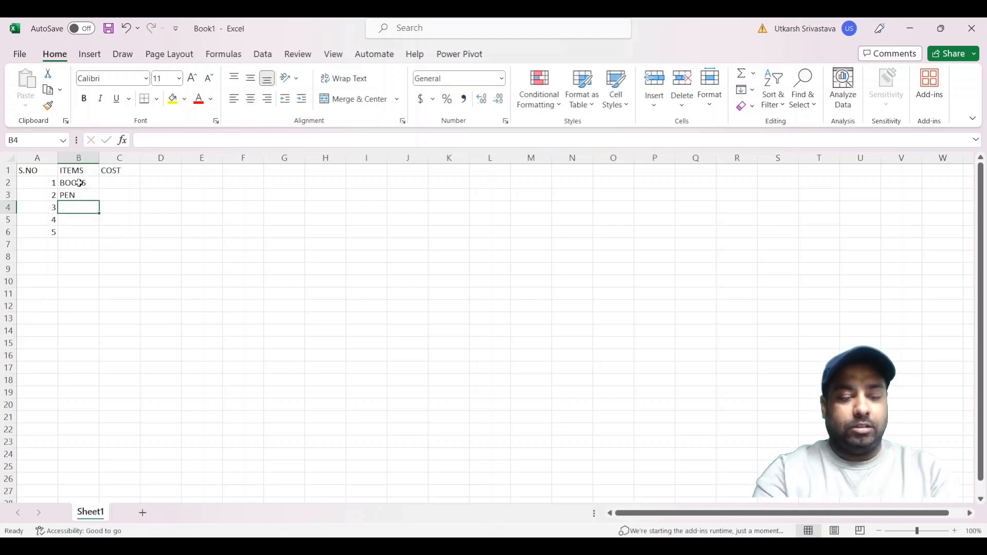
text(SHOES)
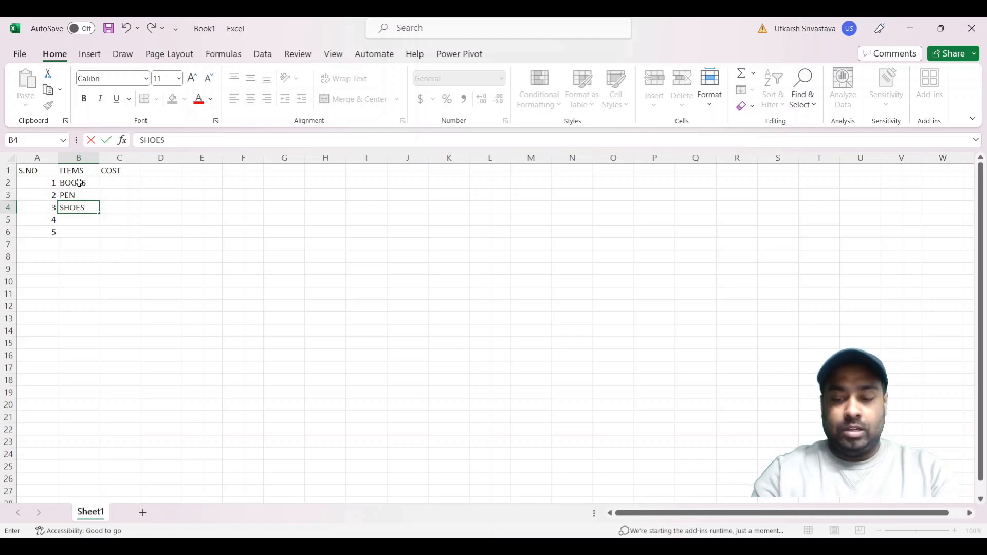
key(Return)
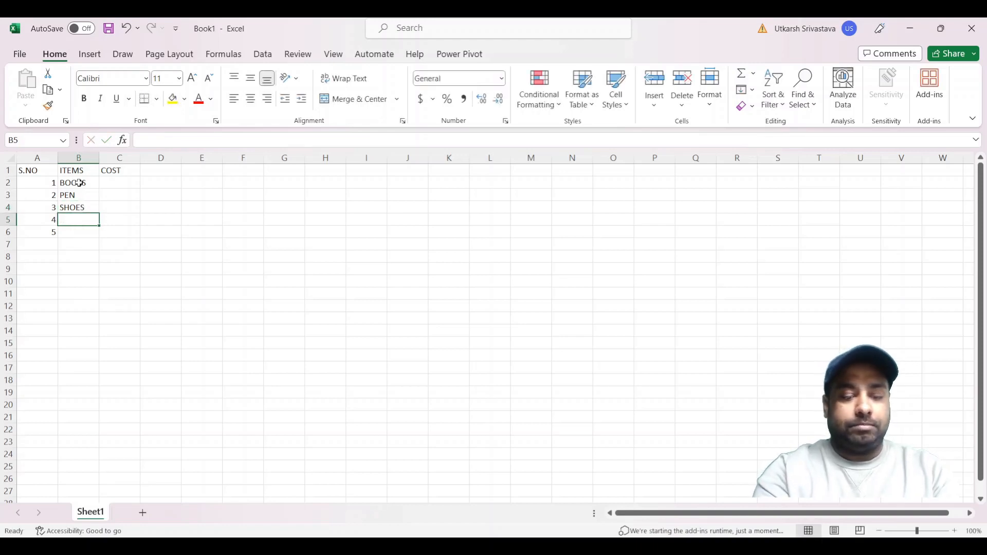
text(MOBILE)
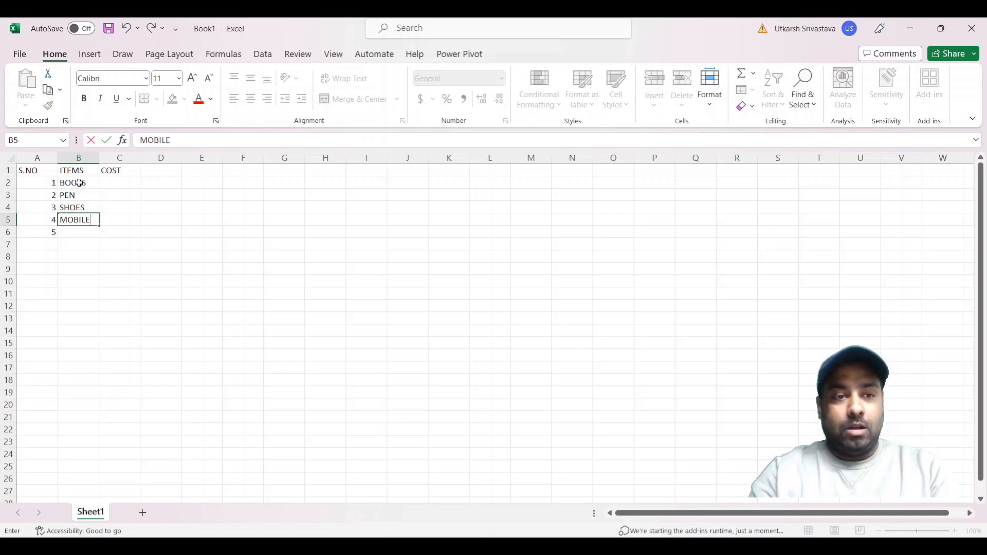
key(Return)
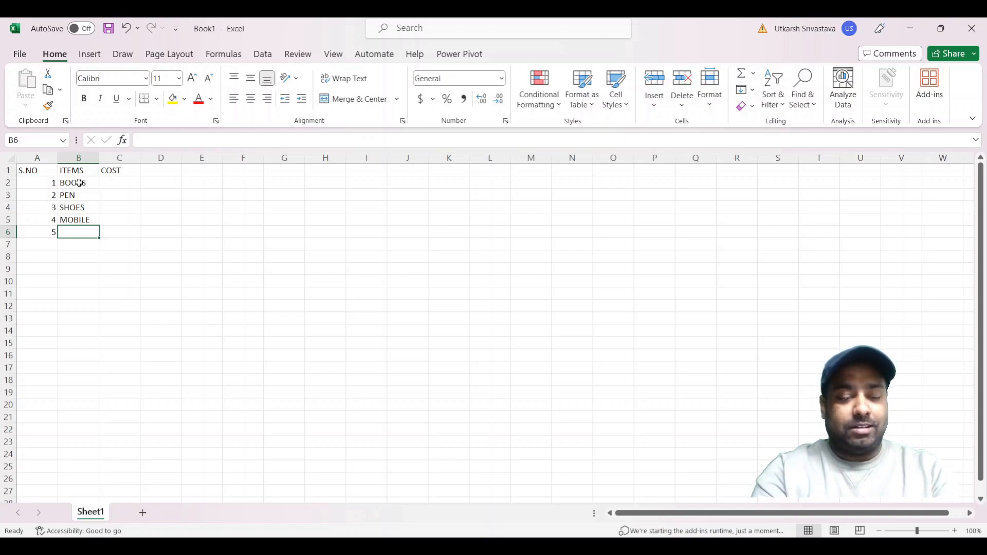
text(SHIRT)
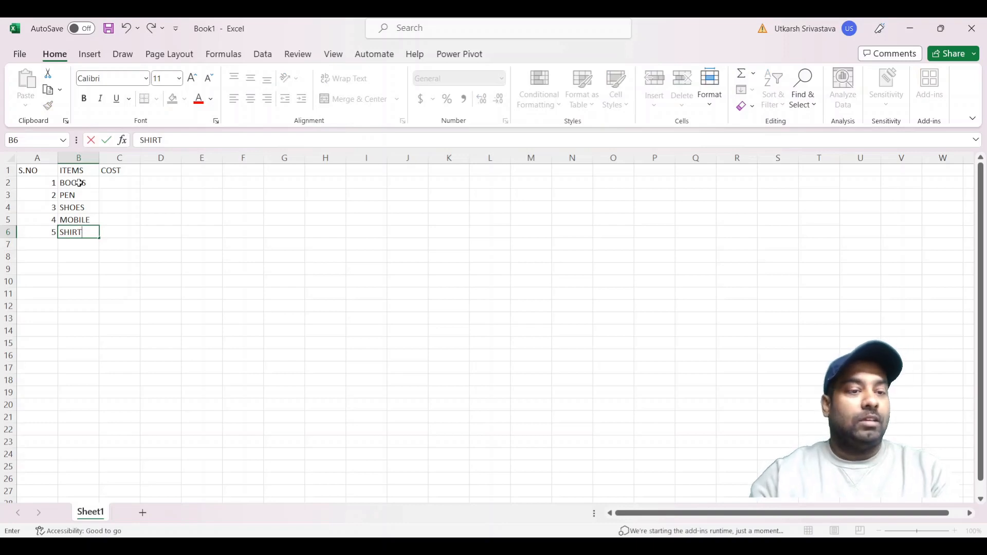
click(167, 242)
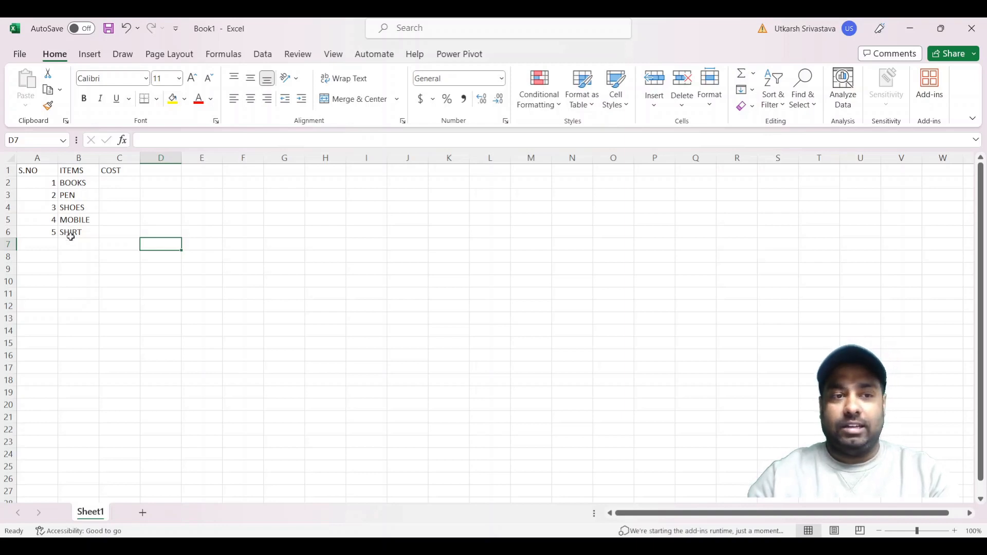
Enter the costs 100, 20, 500, 10000 and 600 under COST in cells C2 to C6.
click(112, 185)
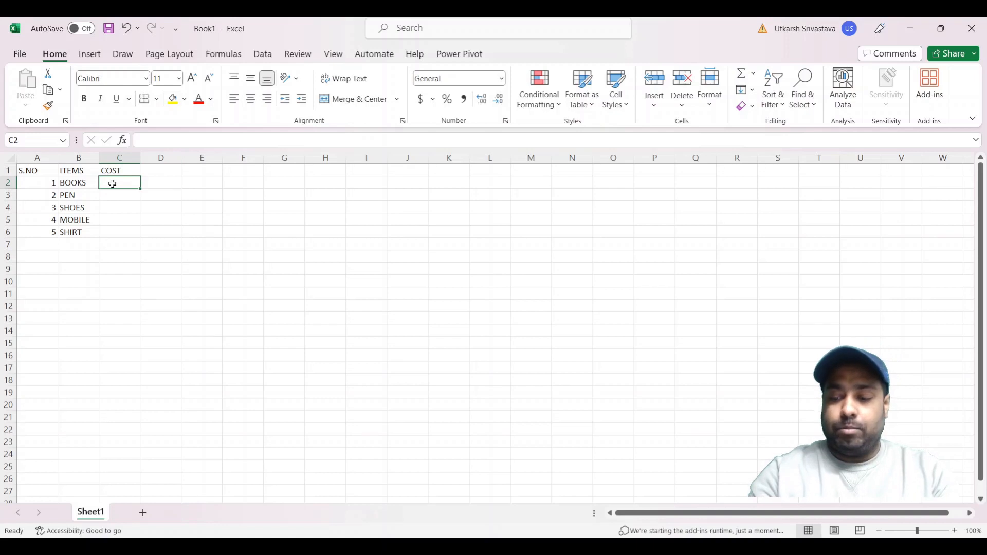
text(100)
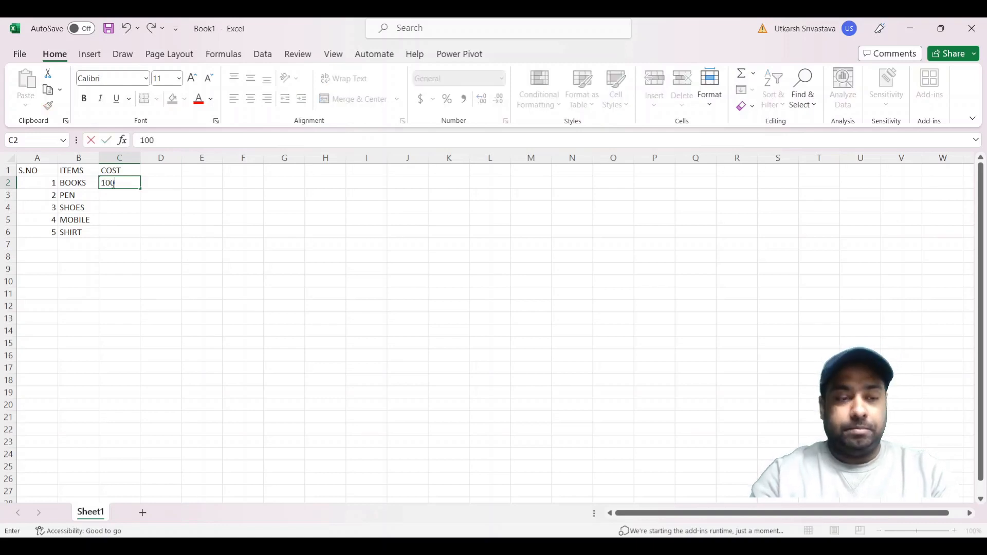
key(Return)
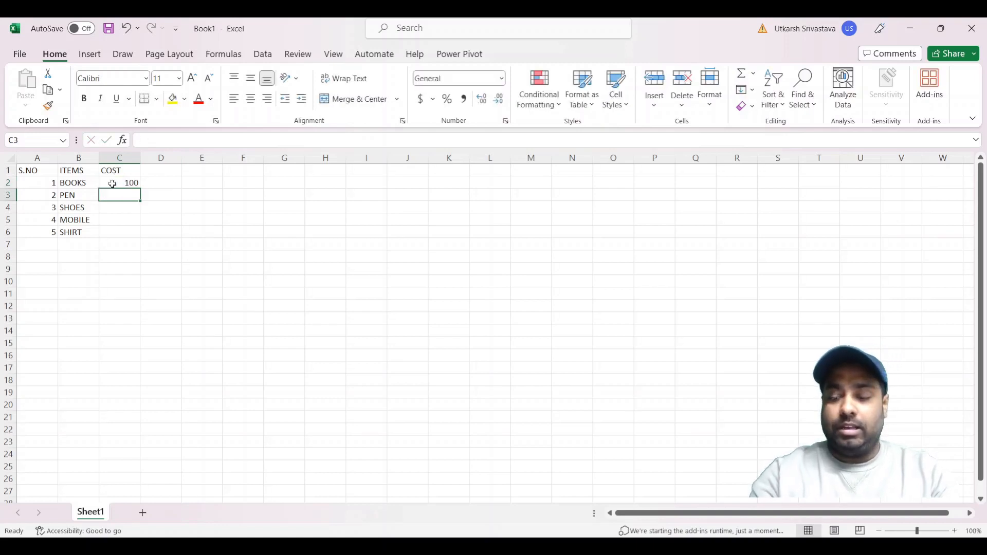
text(20)
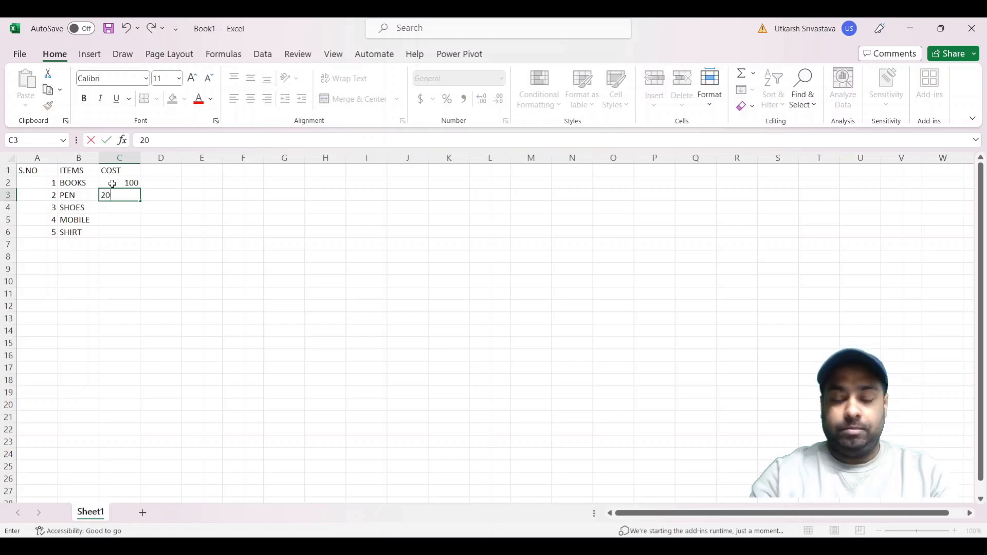
key(Return)
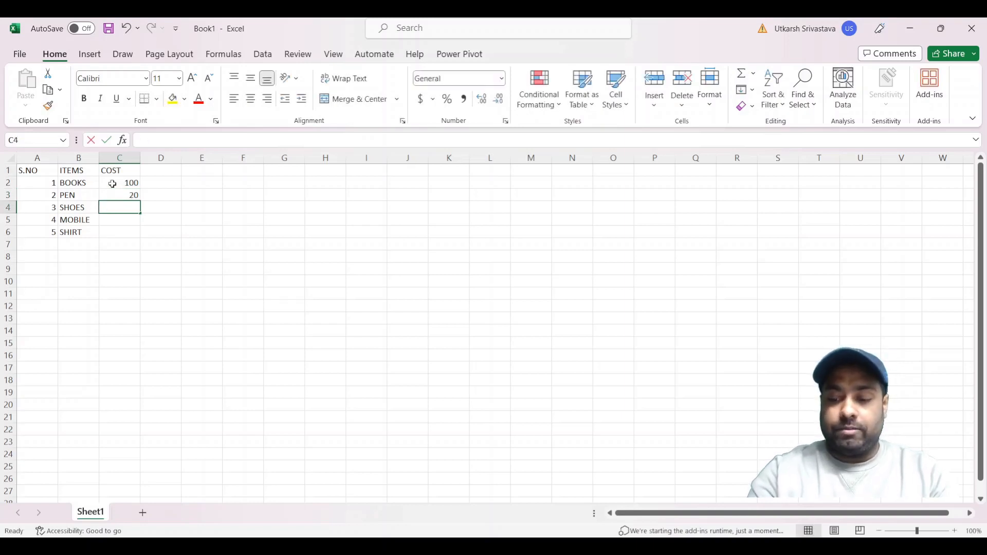
text(500)
key(Return)
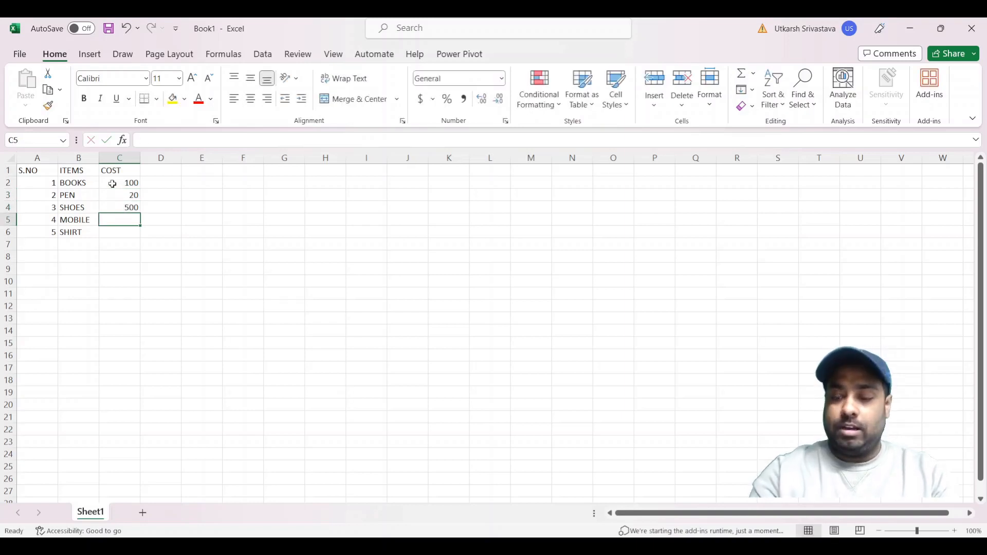
text(10000)
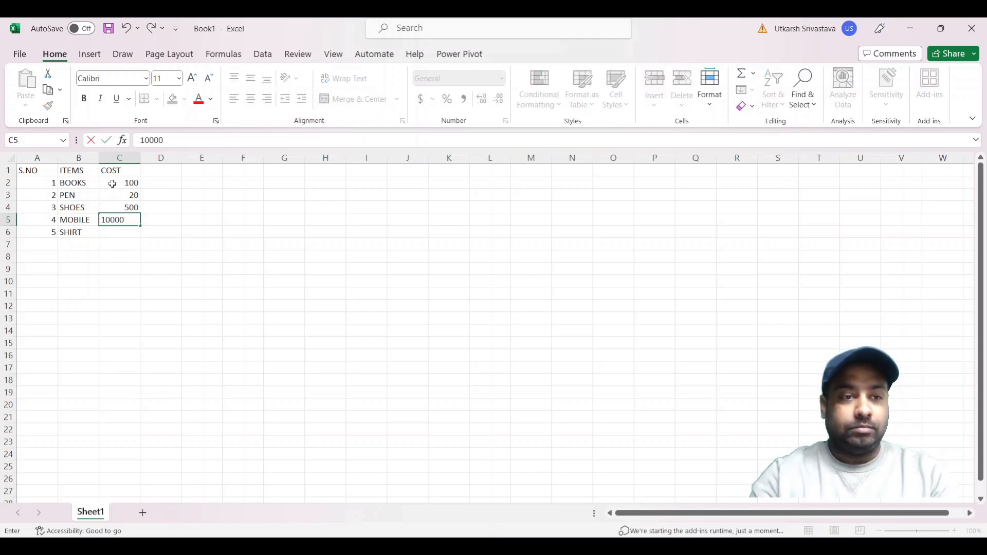
key(Return)
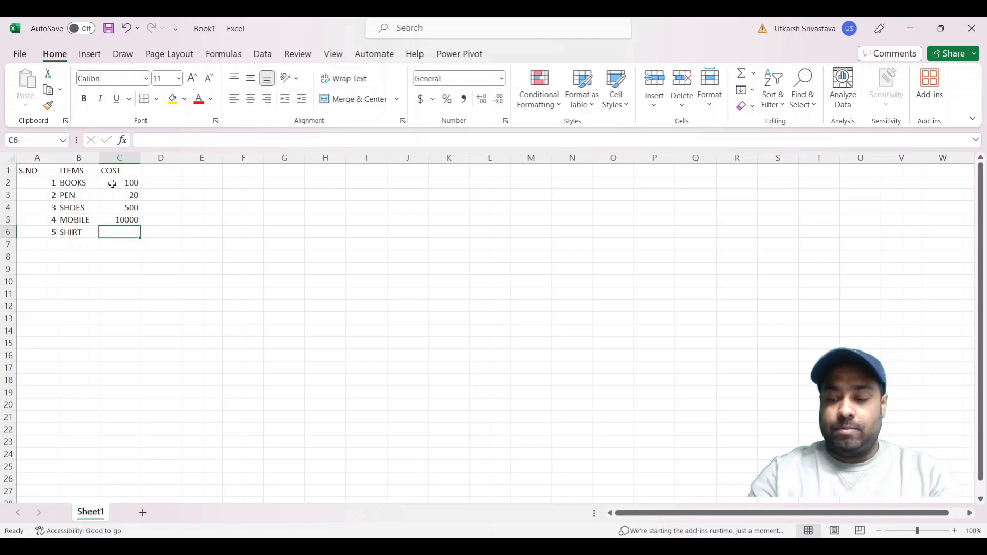
text(600)
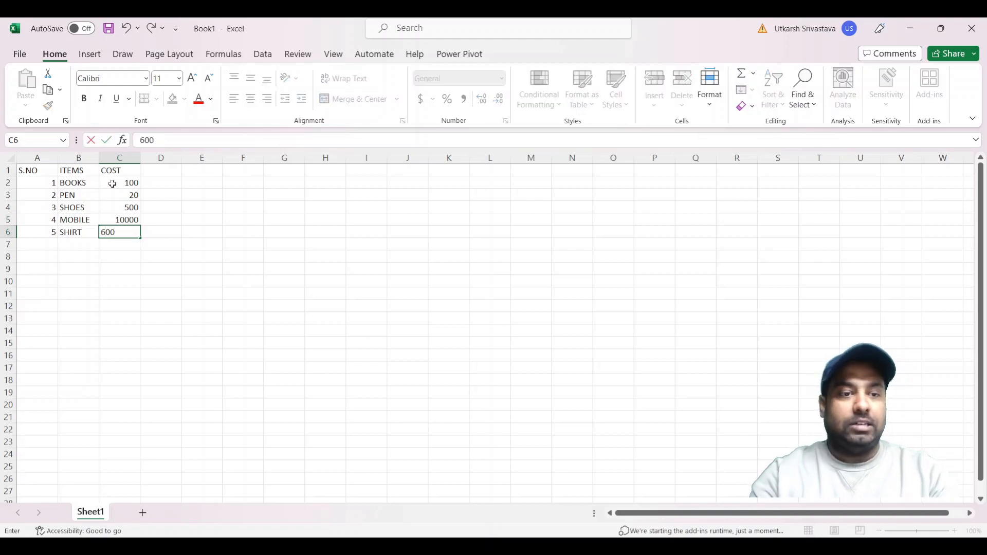
click(206, 268)
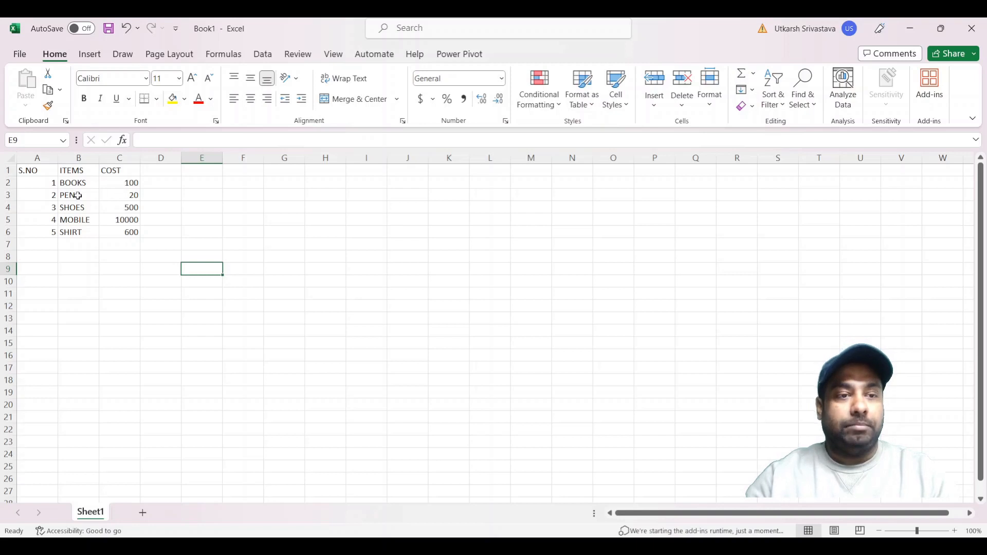
Try right and left alignment on the header cells A1:C1 and settle on centered text.
drag(28, 171, 114, 231)
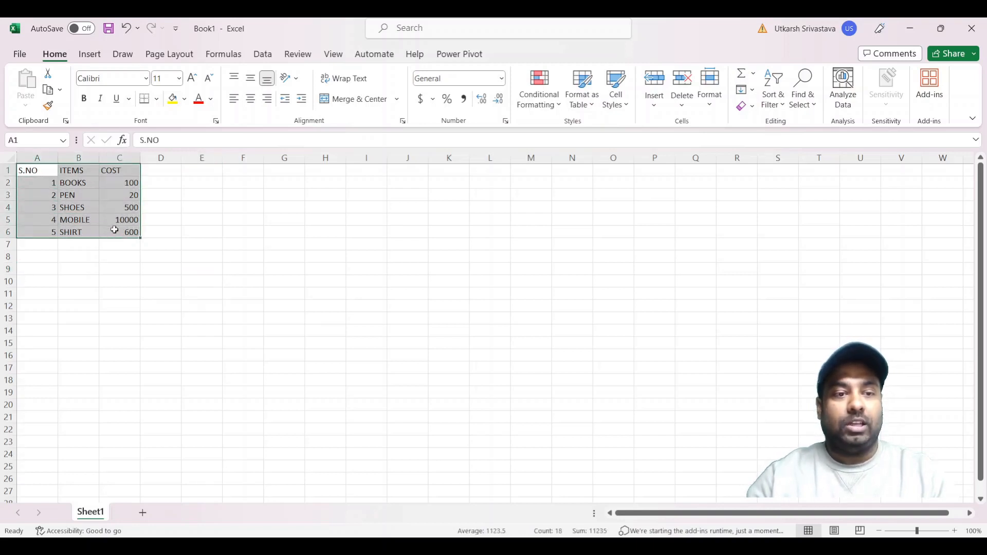
click(144, 266)
click(30, 172)
drag(39, 172, 106, 171)
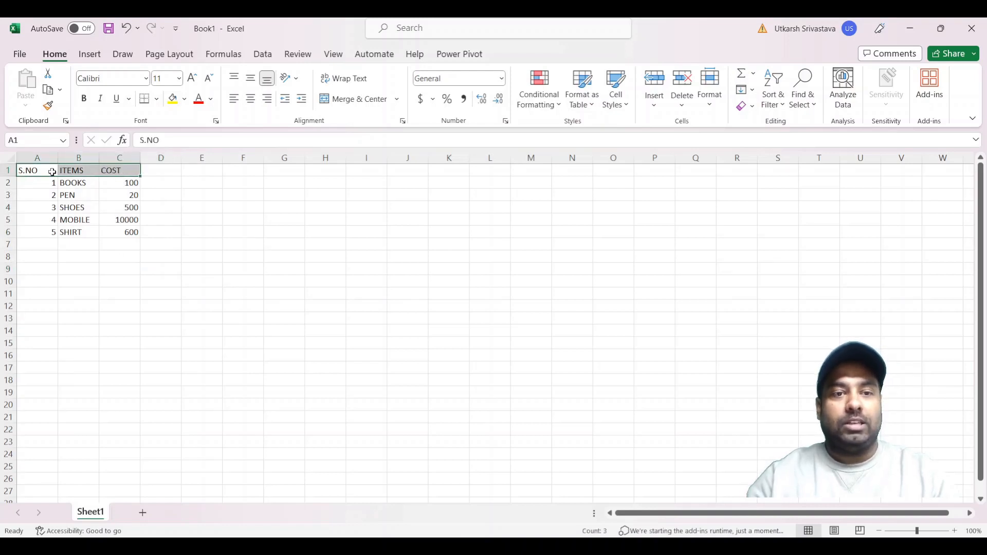
click(251, 99)
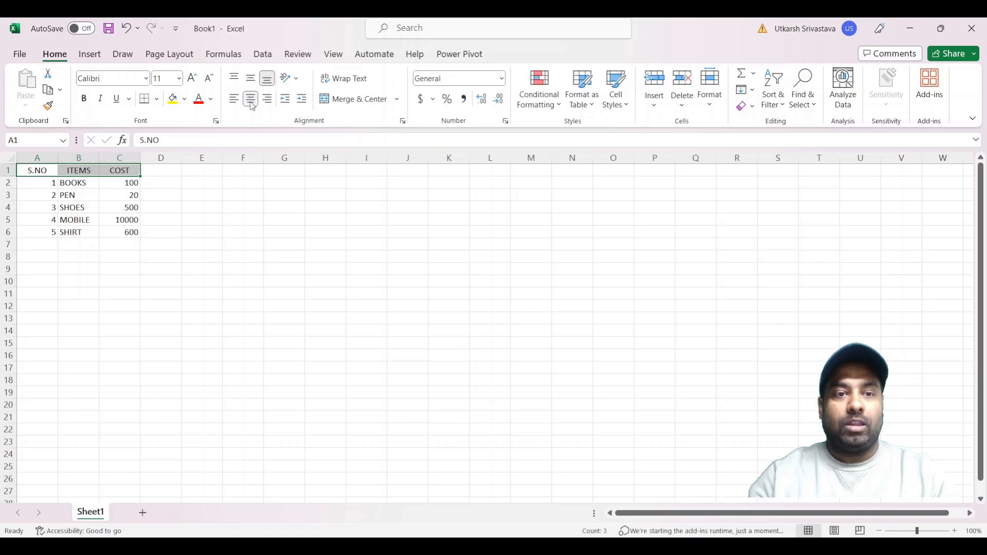
click(268, 102)
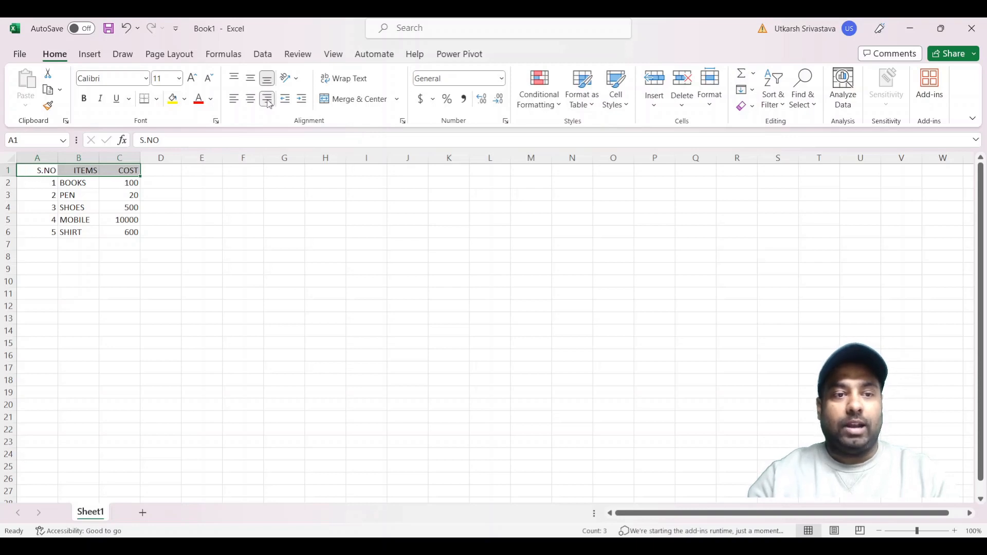
click(234, 100)
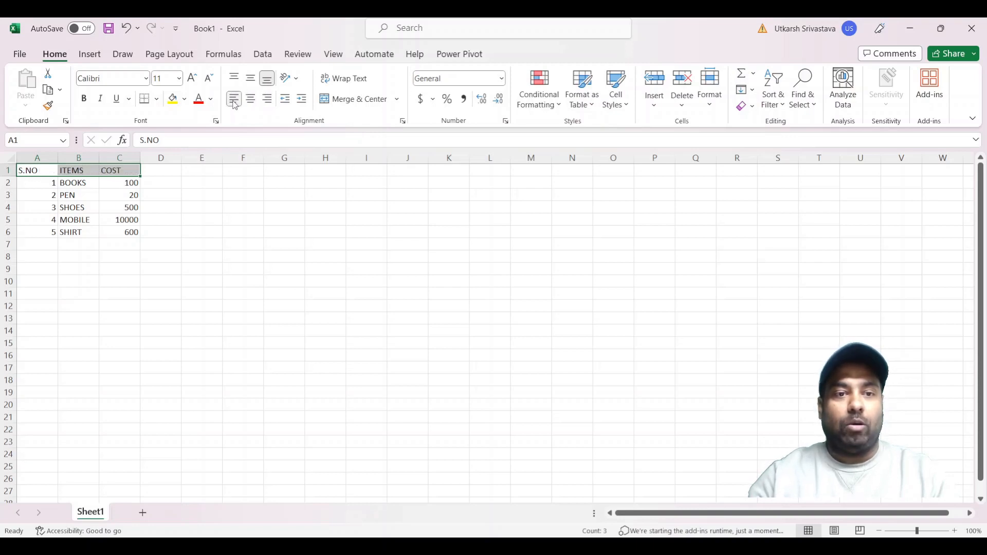
click(252, 102)
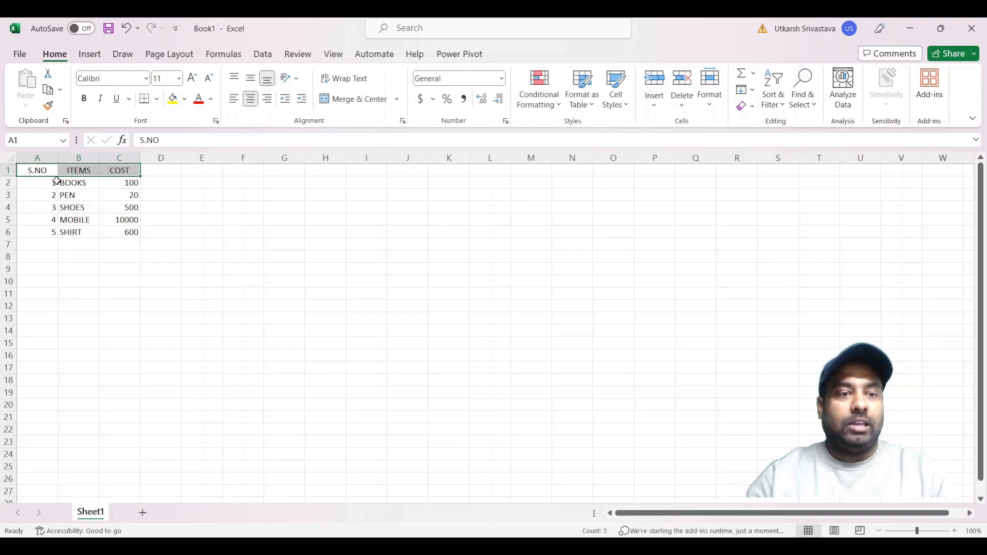
Make the header cells A1:C1 bold and set their font size to 12.
click(83, 99)
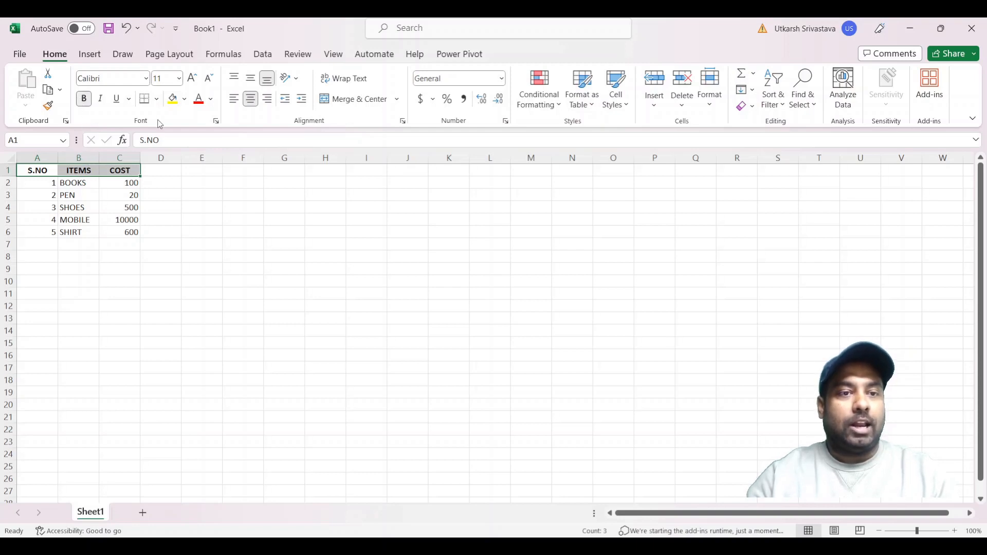
click(193, 83)
click(193, 82)
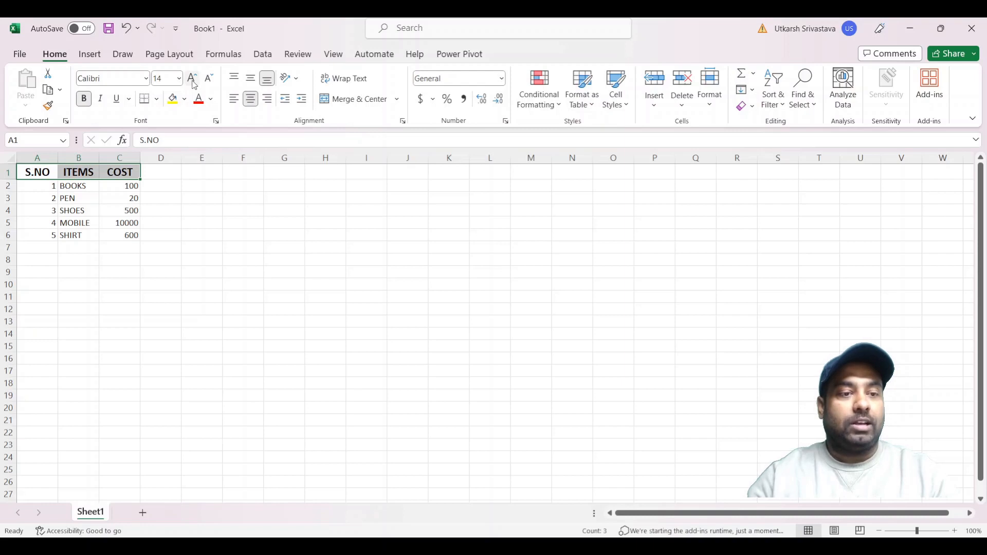
click(209, 82)
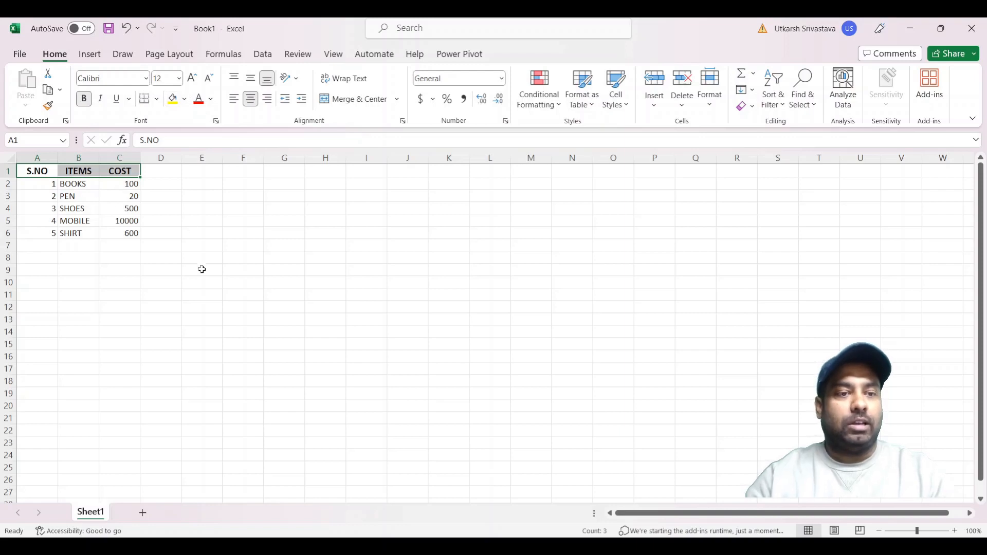
click(208, 287)
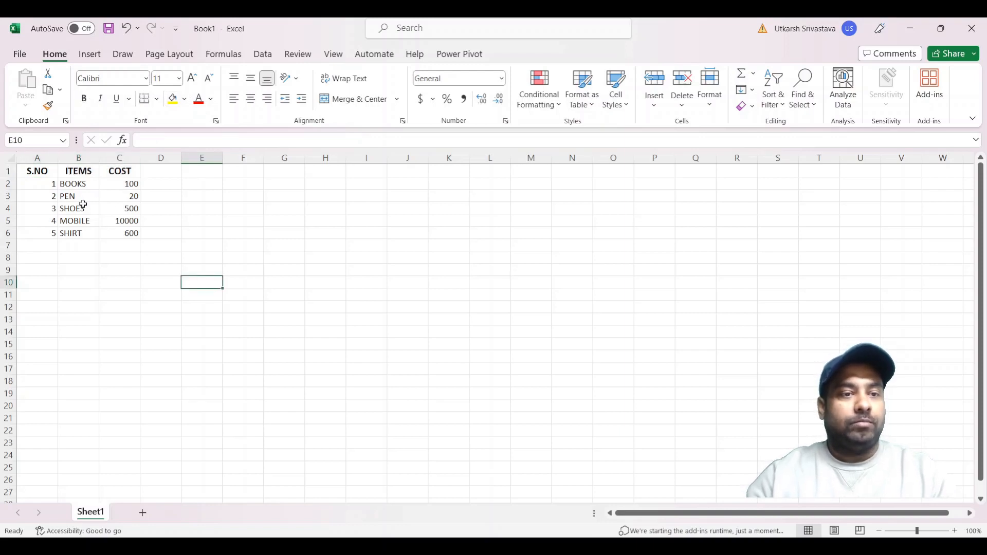
Fill the header cells A1:C1 with light blue.
drag(28, 171, 113, 173)
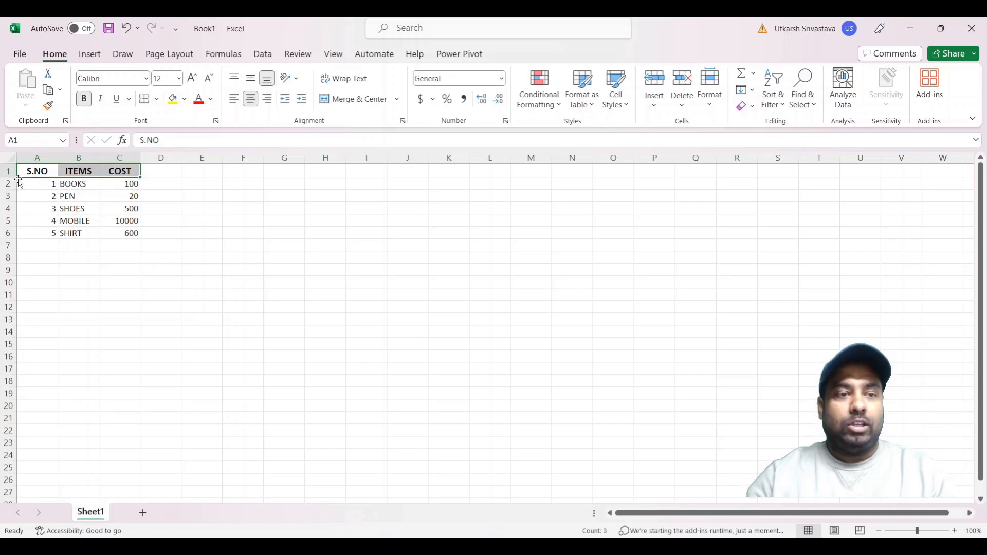
click(199, 99)
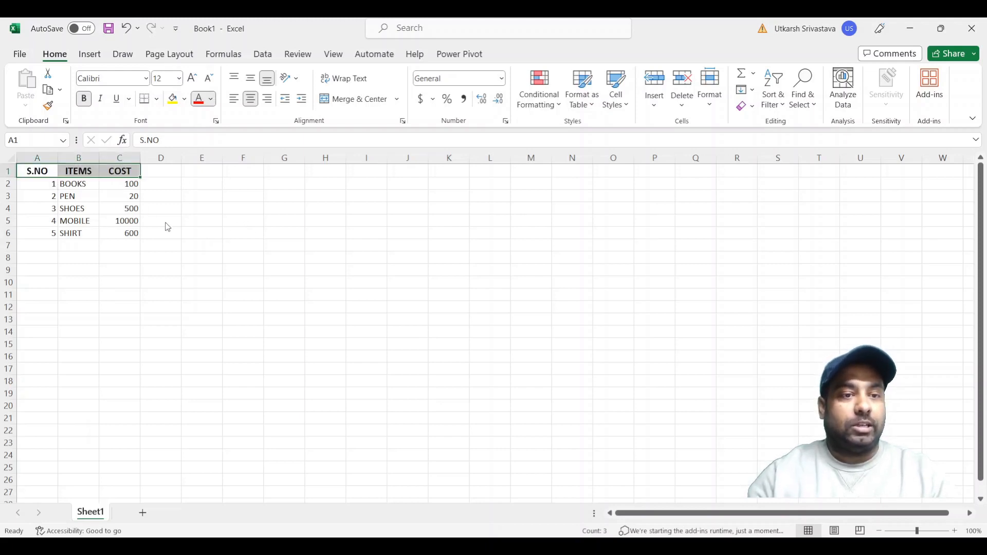
click(185, 102)
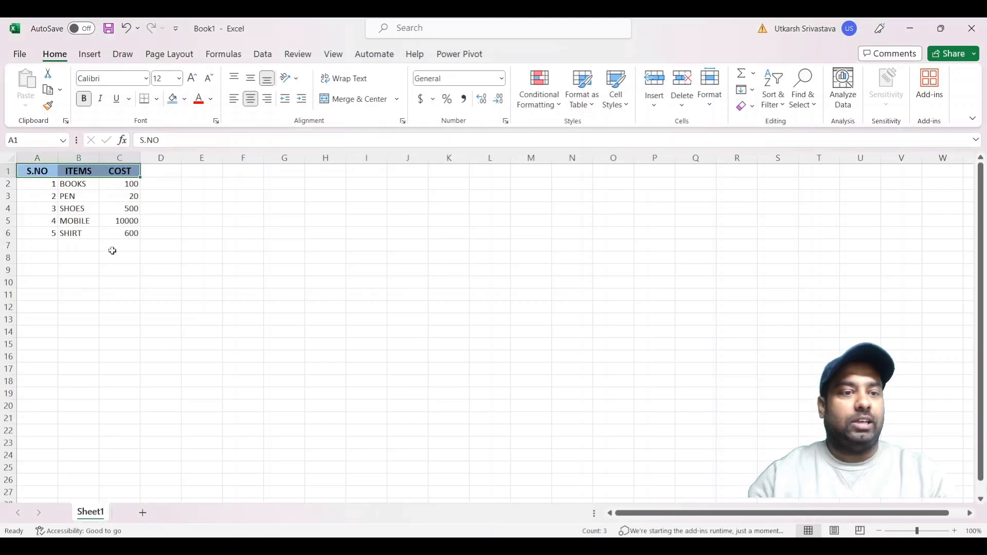
click(196, 257)
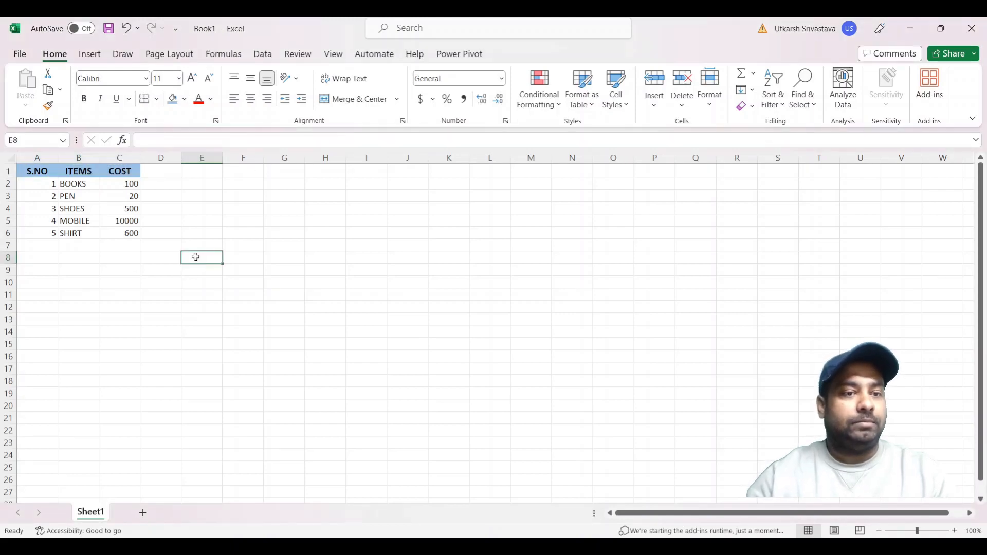
Center the data cells A2:C6 and set their text in italics.
click(41, 183)
drag(43, 184, 116, 229)
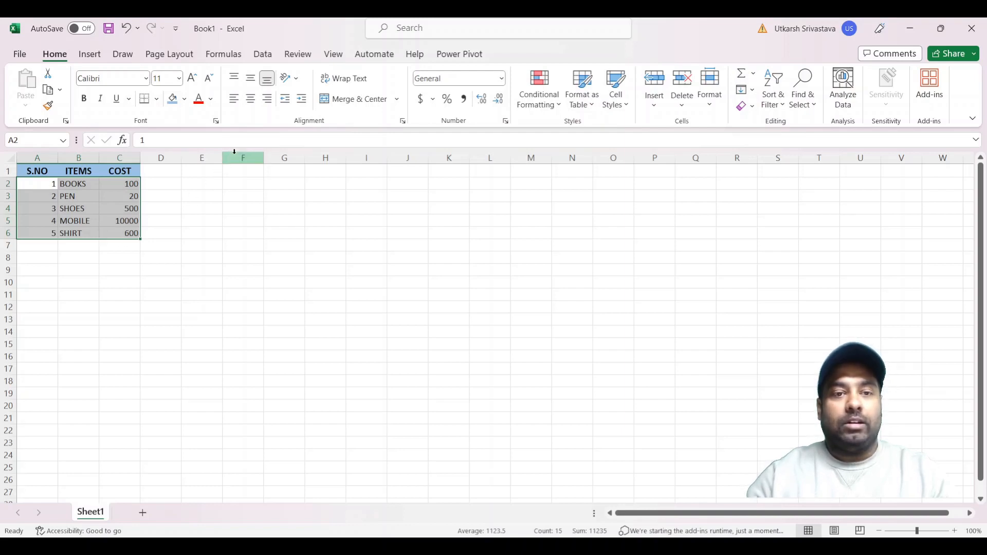
click(252, 100)
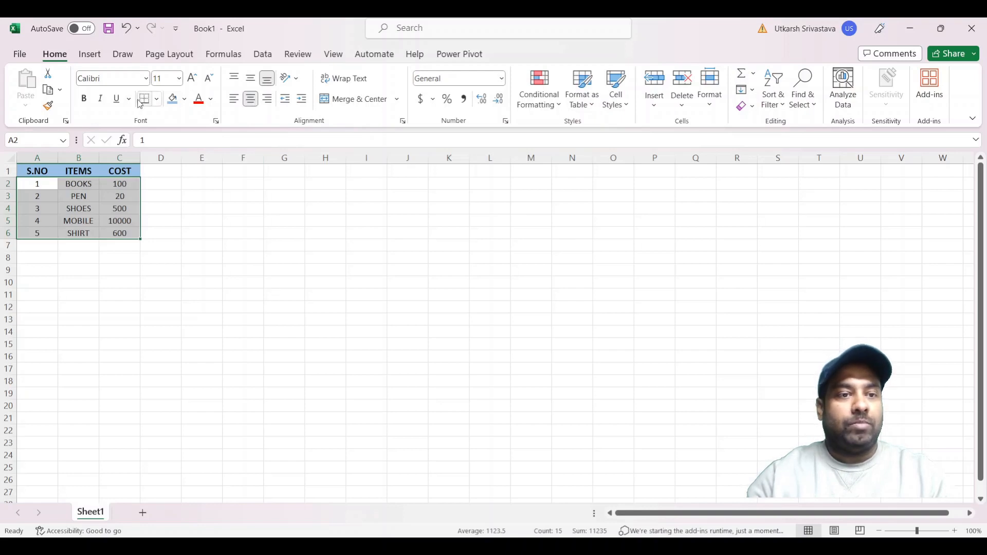
click(102, 100)
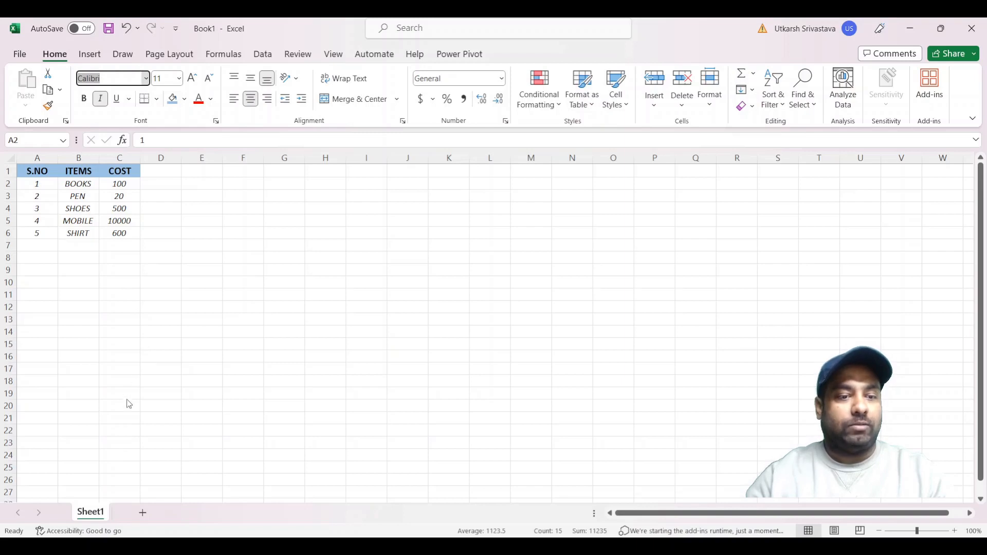
Try the Amasis MT Pro Light font on cells A2:C6 and undo the font change.
click(284, 282)
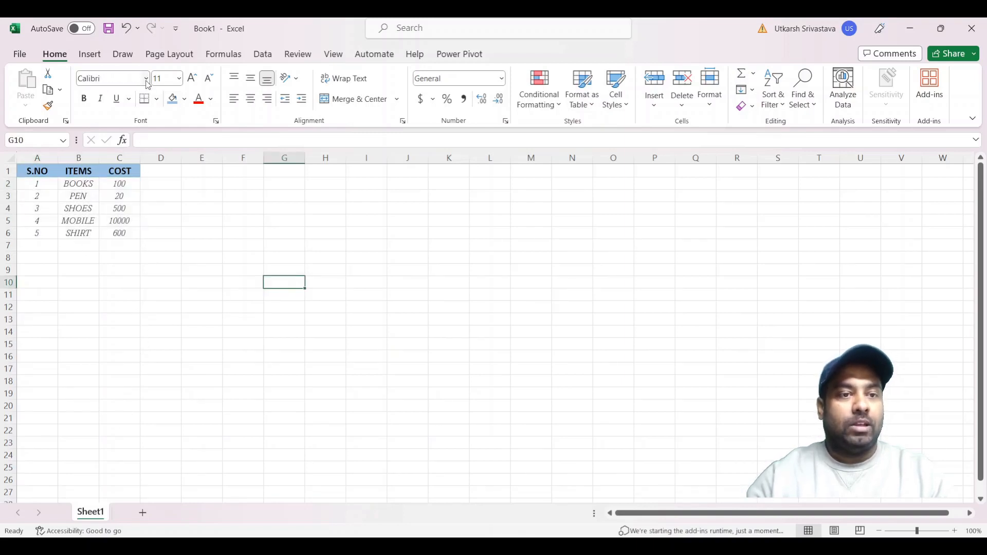
click(187, 208)
drag(46, 188, 111, 231)
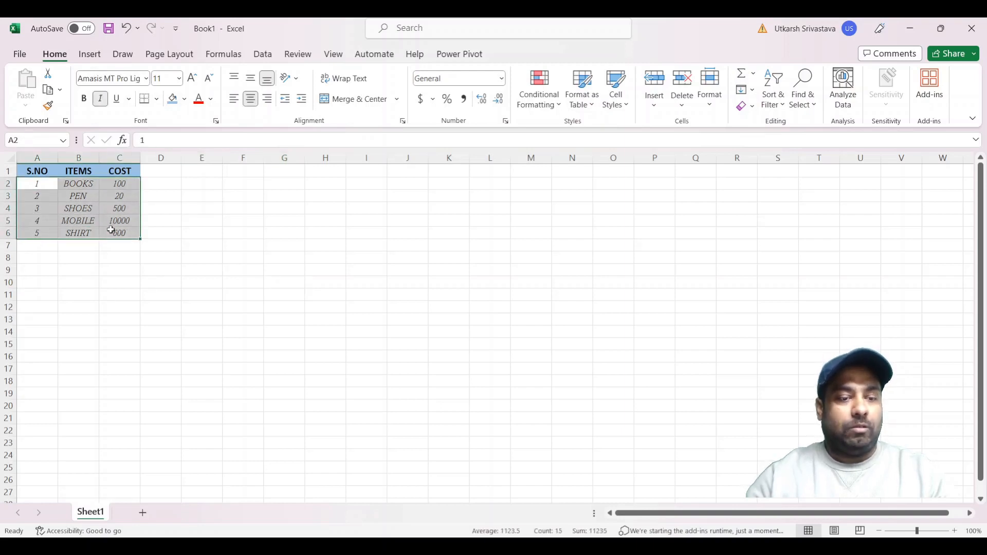
click(225, 231)
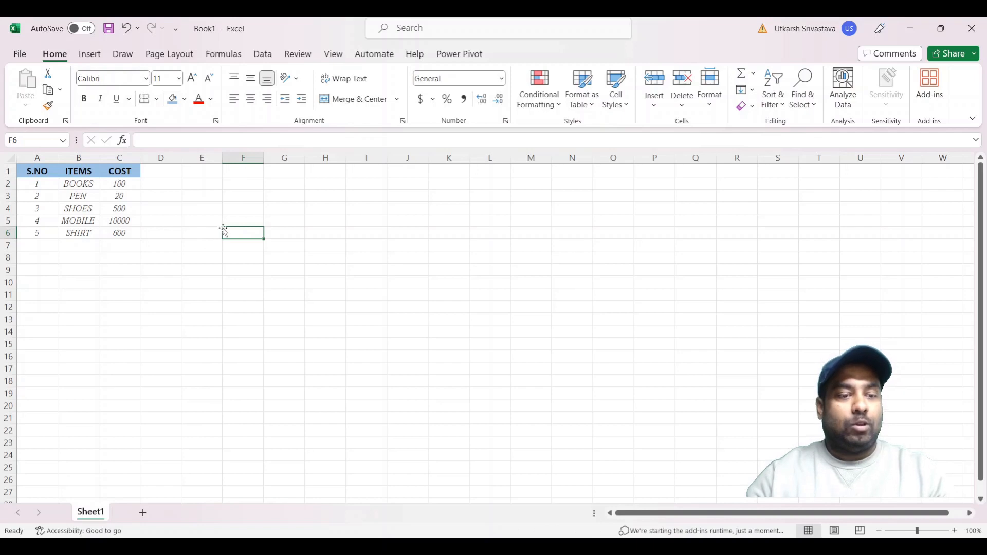
key(ctrl+z)
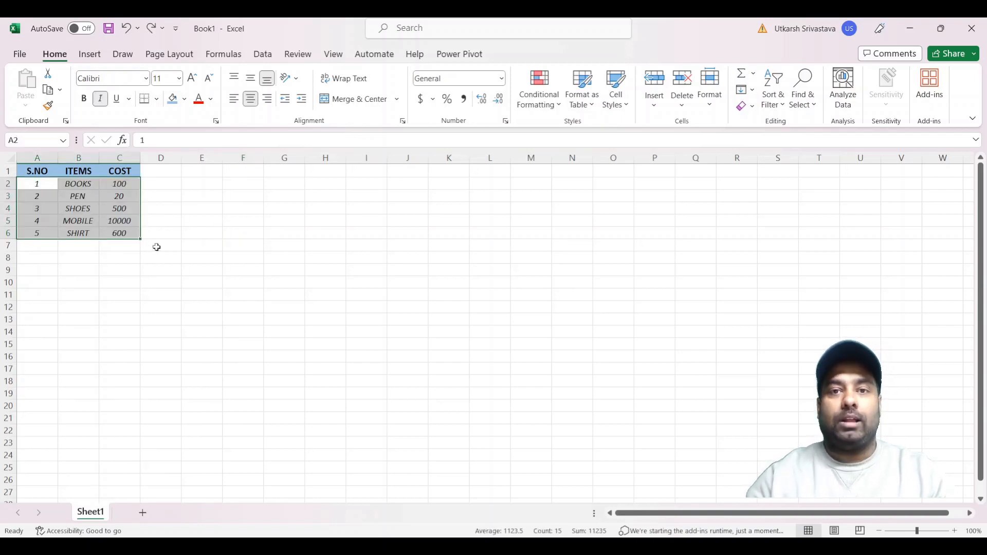
click(215, 232)
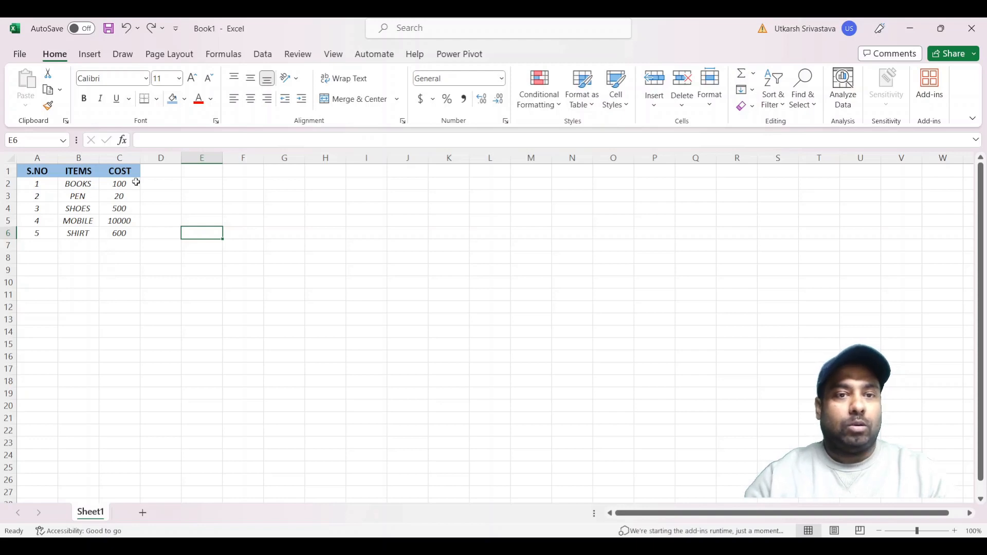
Add a row with serial number 6 in A7 and the item VANILLA ICECREAM in B7.
click(37, 247)
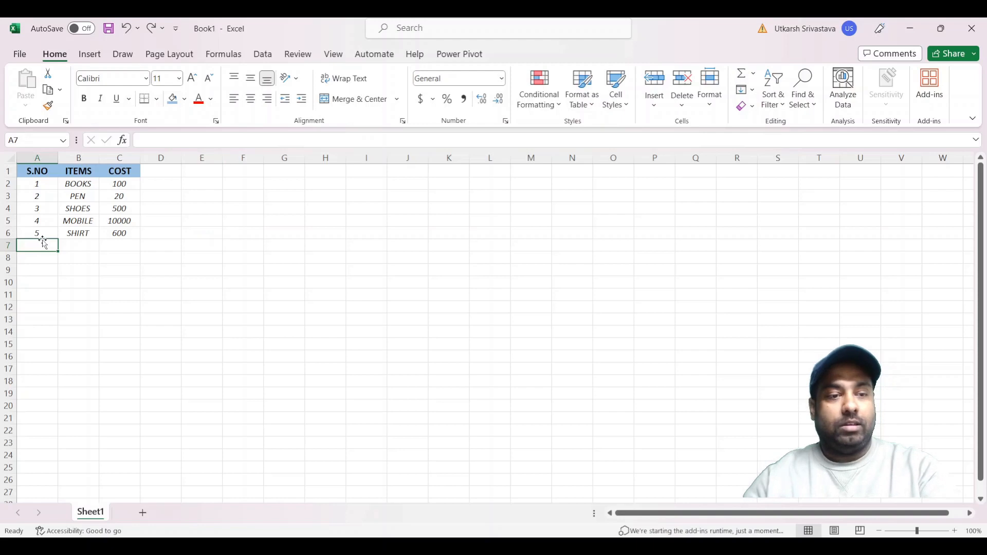
text(6)
click(79, 247)
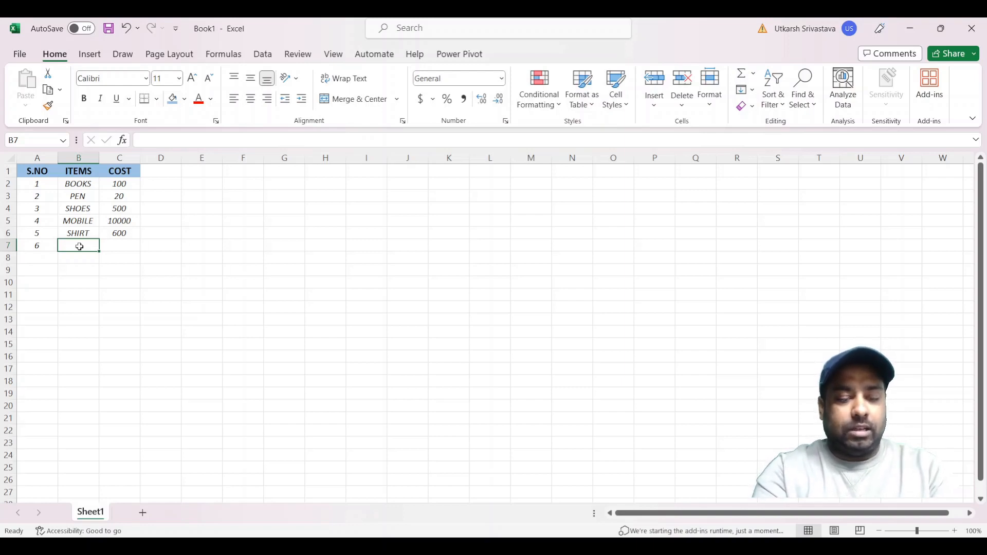
text(VANI)
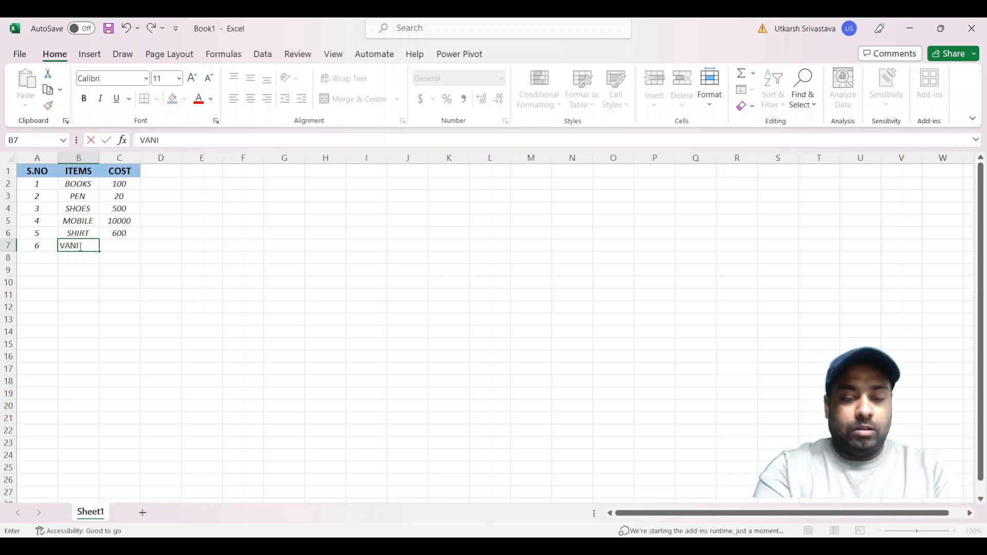
text(LLA ICECRE)
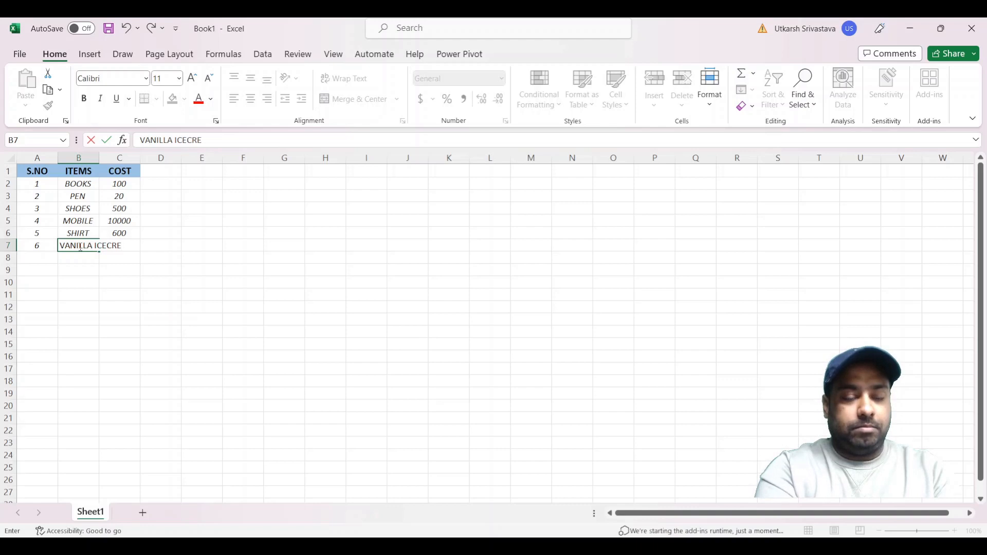
text(AM)
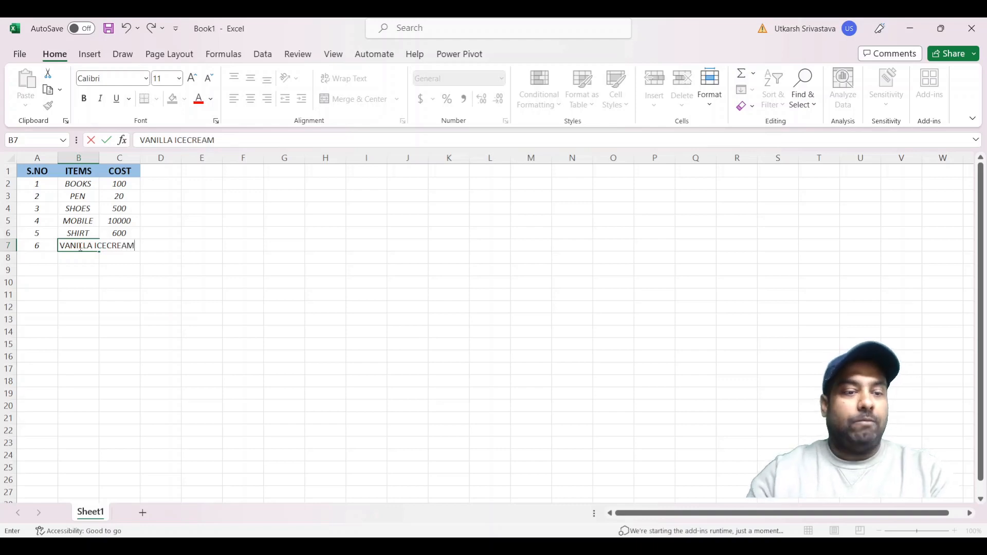
click(217, 278)
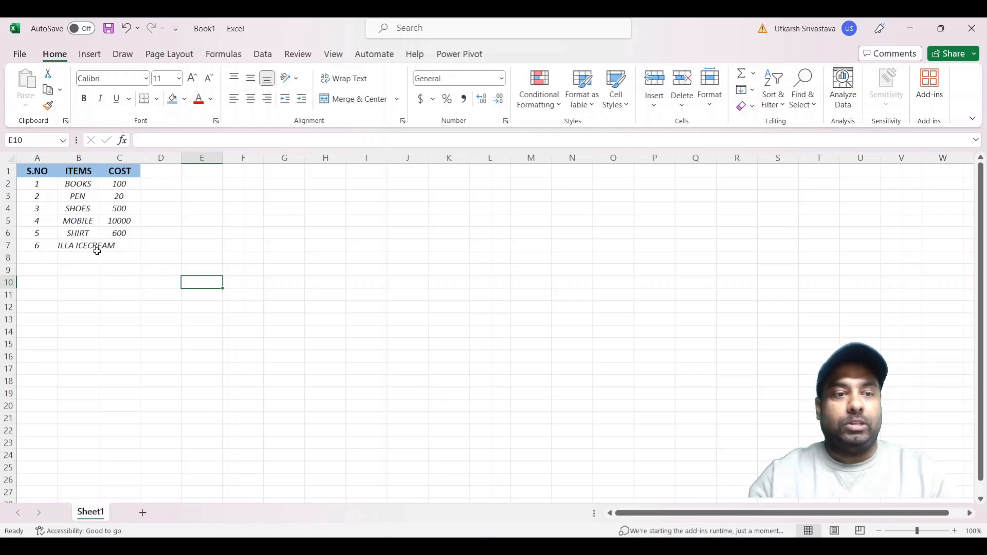
Auto-fit column B to its longest entry and narrow it again to less than that text's width.
mouse_move(100, 157)
mouse_down()
mouse_move(134, 157)
mouse_move(97, 157)
mouse_up()
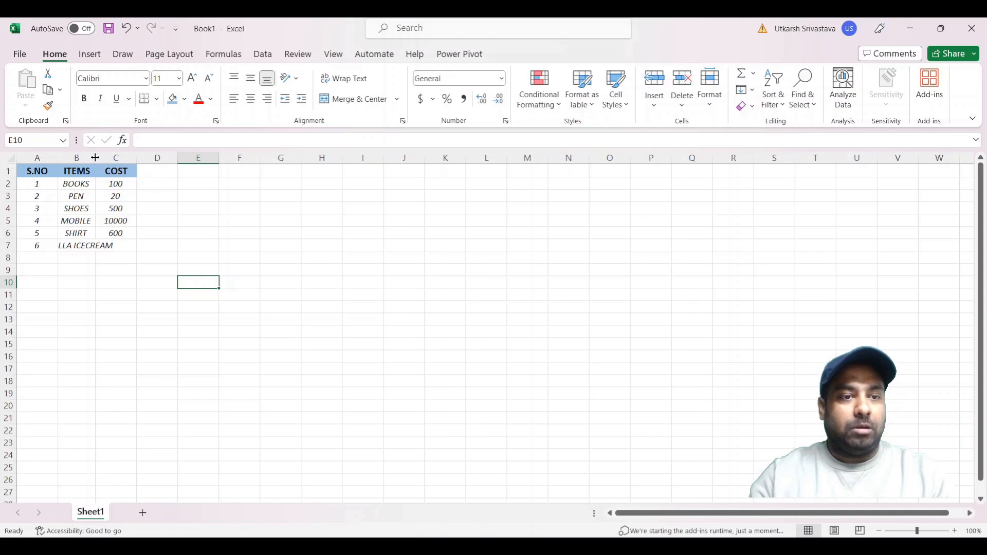
double_click(95, 158)
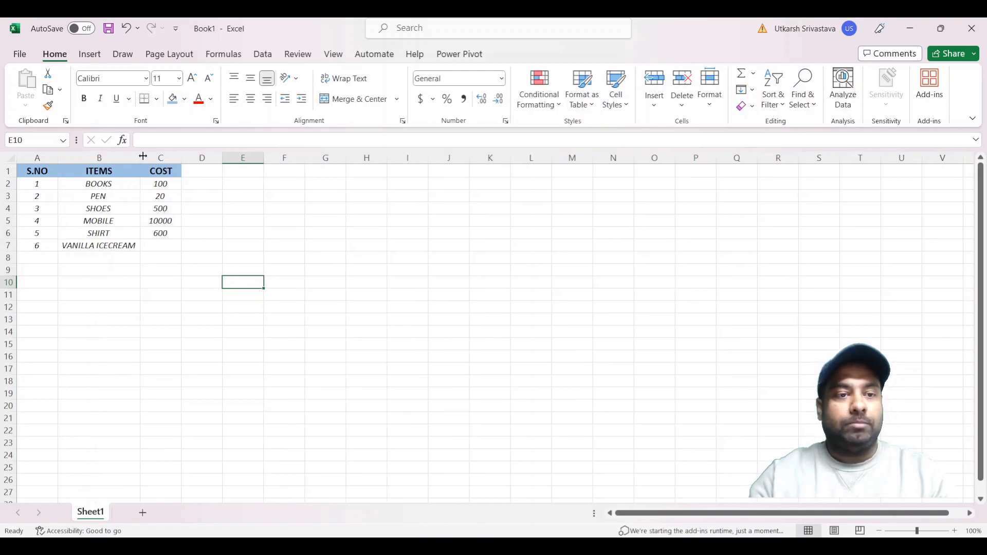
drag(140, 157, 109, 161)
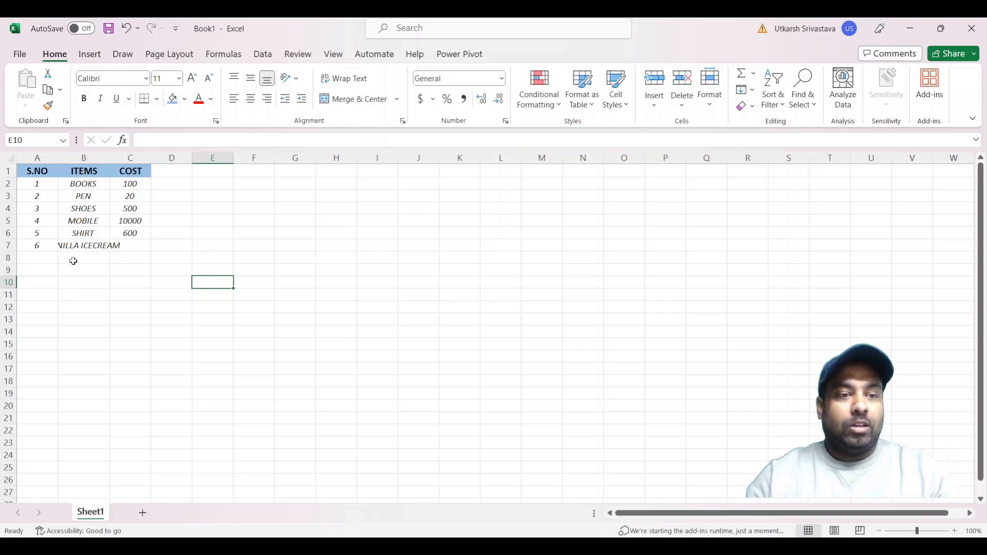
Turn on text wrapping for cell B7 and for the whole ITEMS column.
click(84, 248)
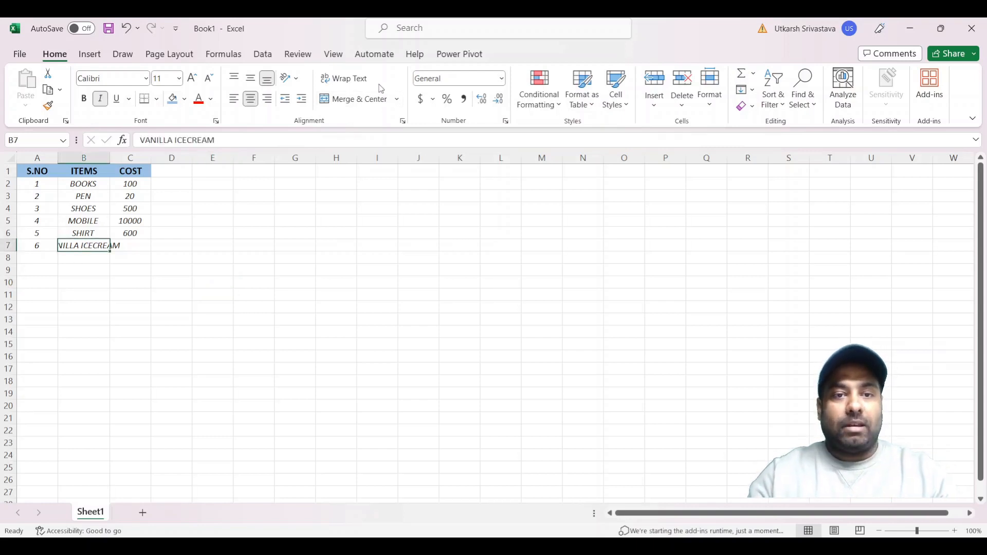
click(357, 83)
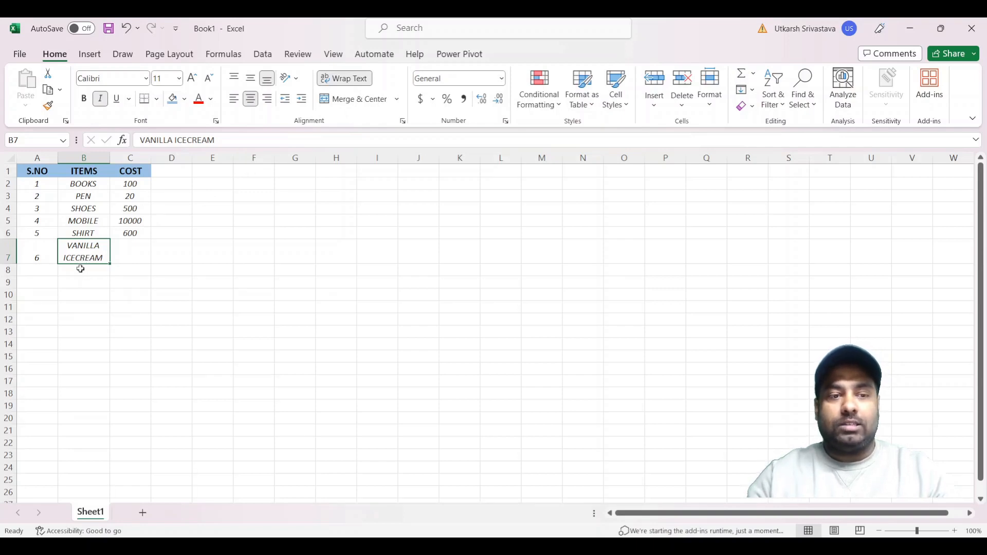
click(88, 160)
click(350, 82)
click(350, 82)
click(351, 83)
Enter the item MANGO SHAKE in cell B8.
click(96, 269)
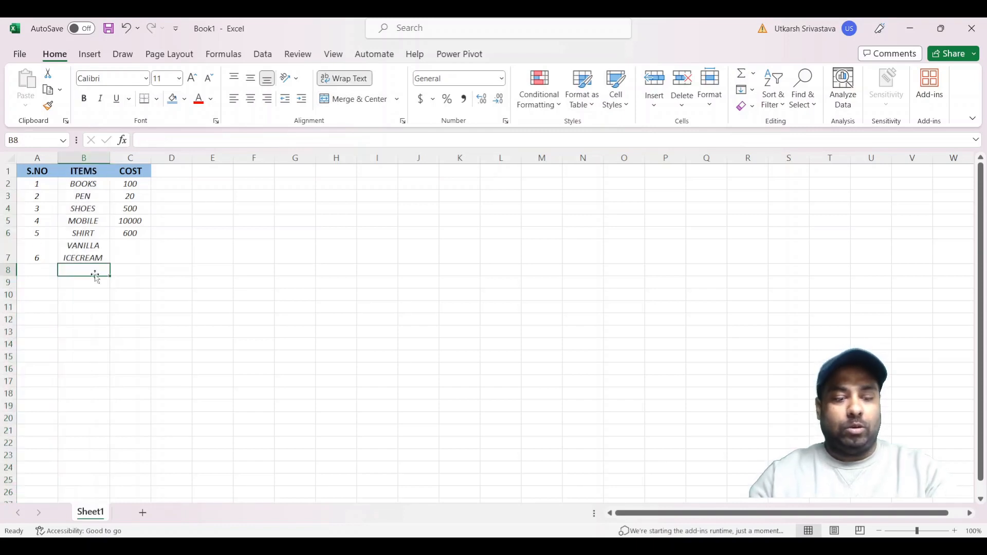
text(MA)
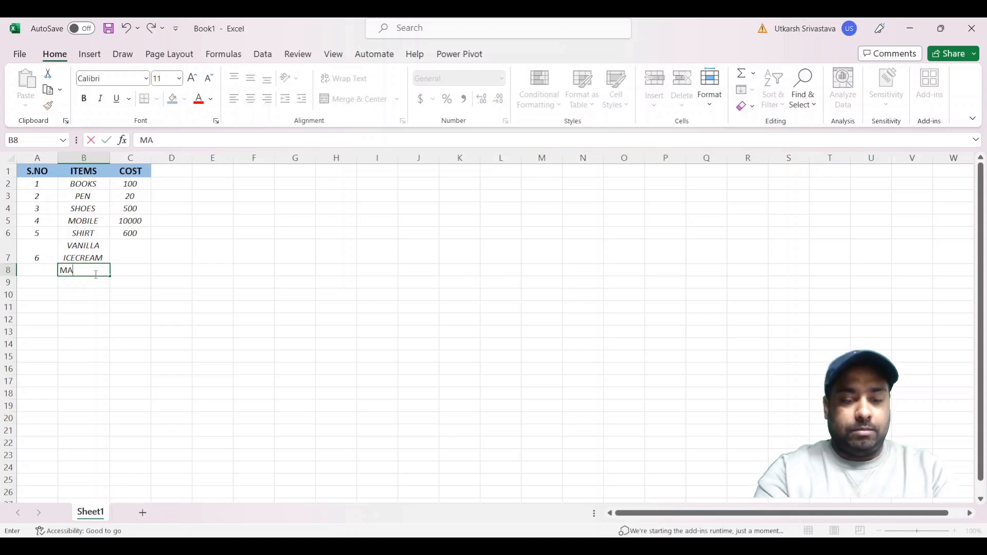
text(NGO)
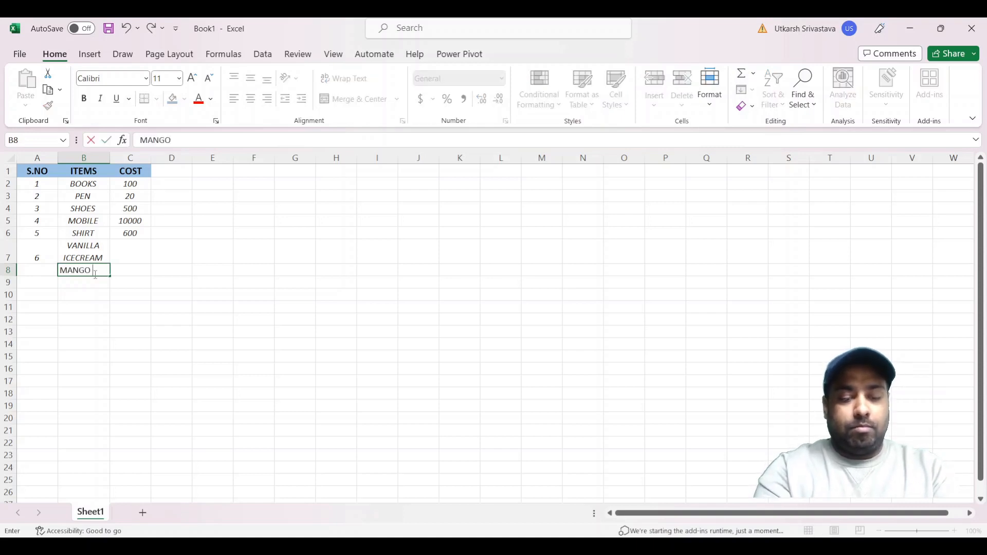
text( SHAKE)
drag(138, 298, 140, 304)
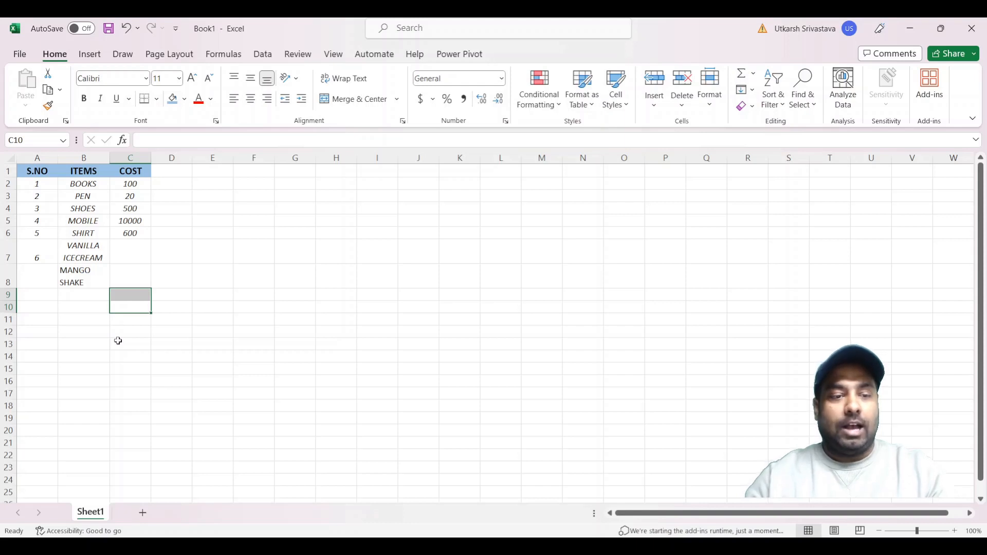
Undo the entries in rows 7 and 8 together with the text wrapping and the column B width changes.
key(ctrl+z)
key(ctrl+z)
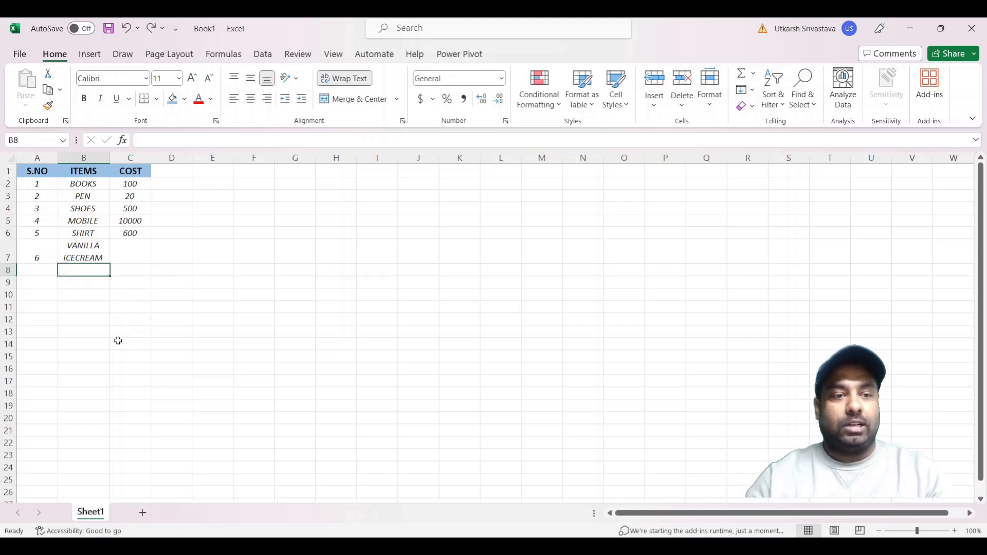
key(ctrl+z)
key(ctrl+z)
key(ctrl+z)
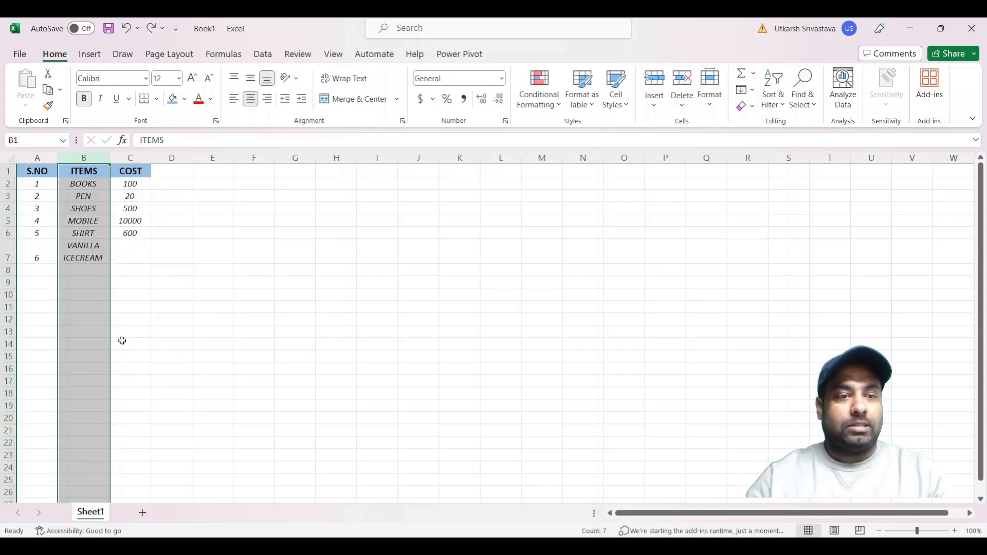
key(ctrl+z)
key(ctrl+z)
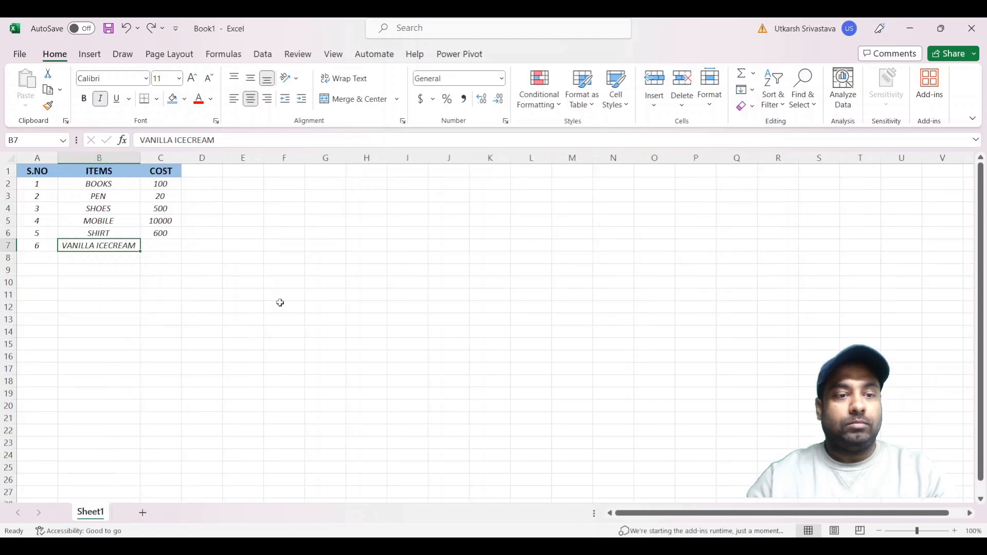
key(ctrl+z)
key(ctrl+z)
key(ctrl+z)
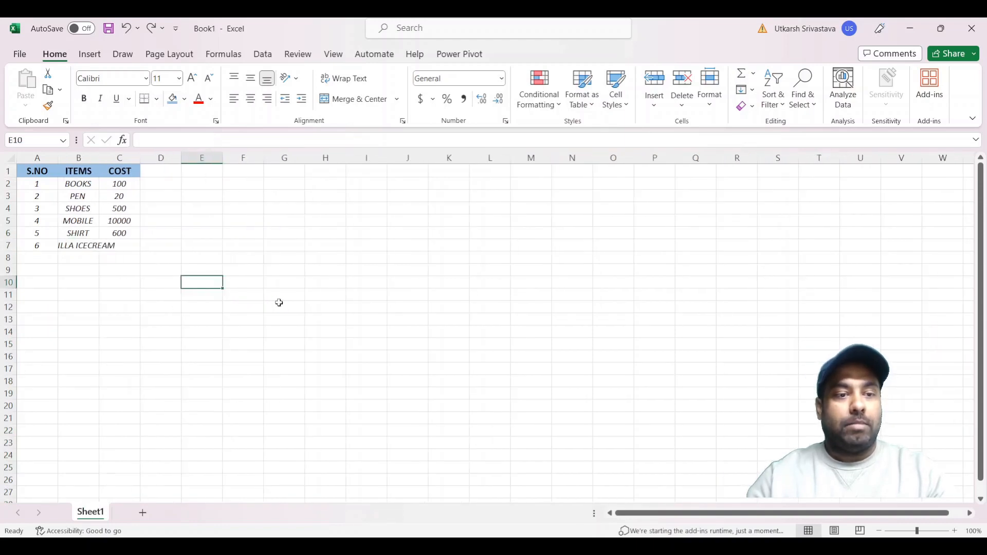
key(ctrl+z)
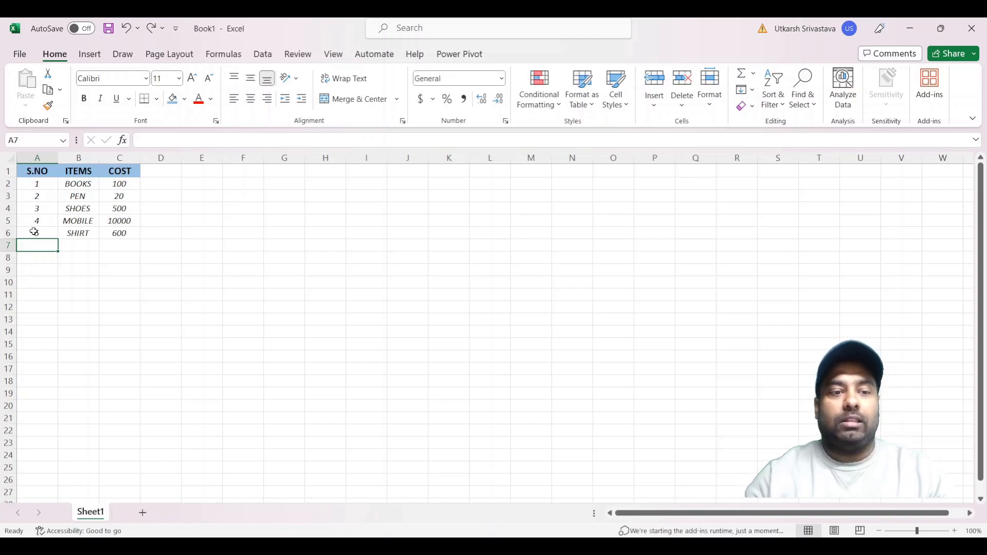
Apply borders around every cell of the table A1:C6.
drag(34, 172, 114, 234)
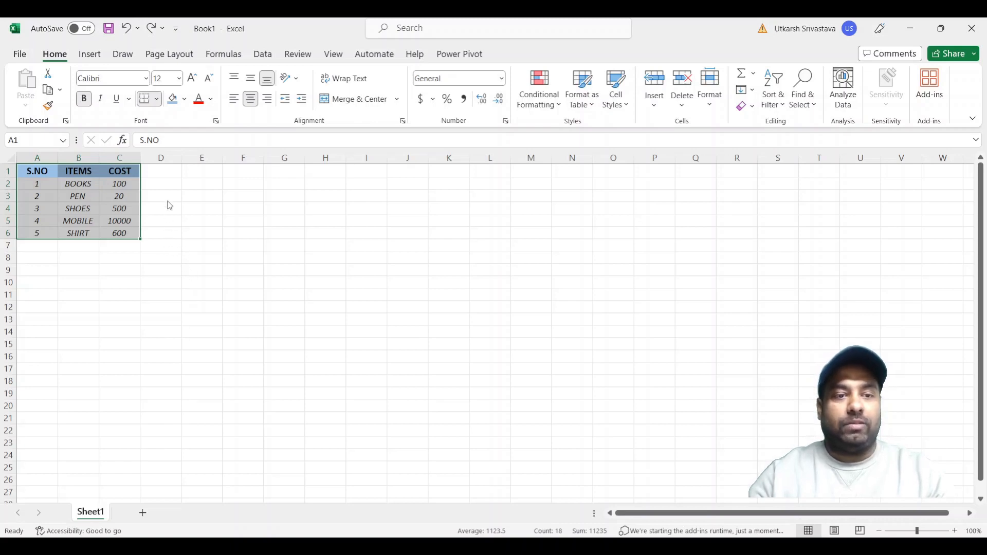
click(170, 229)
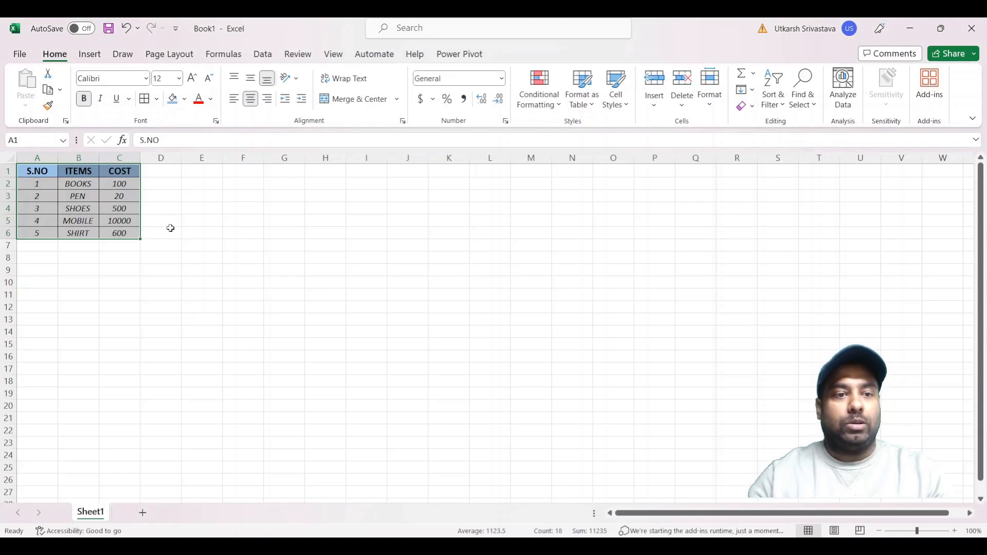
click(275, 271)
click(449, 332)
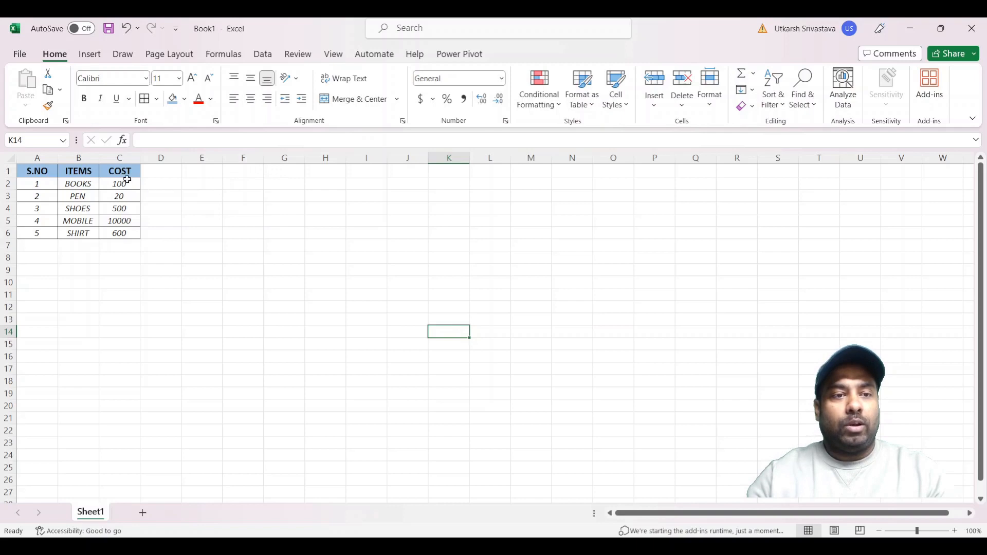
Try inserting a blank column before COST and one before ITEMS, undoing each insertion.
click(109, 160)
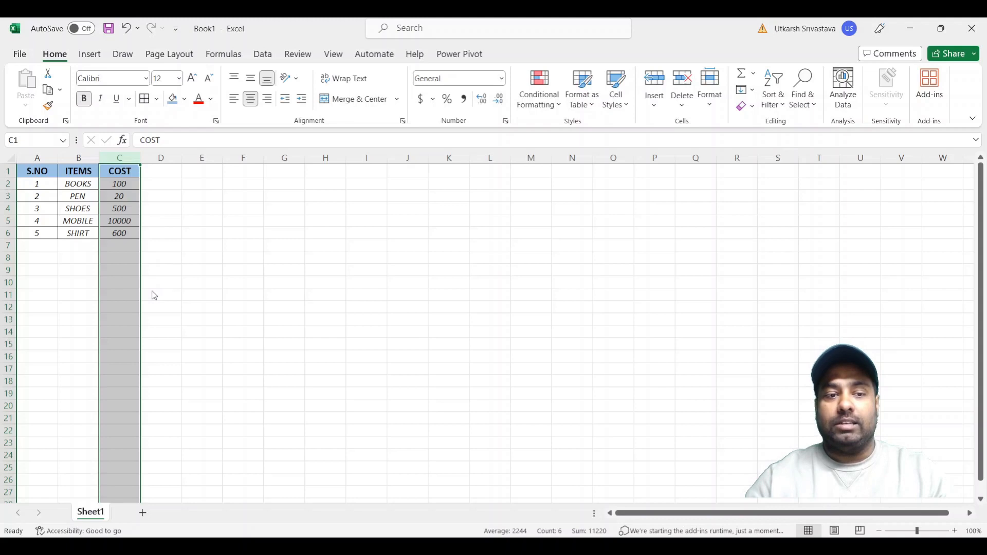
key(ctrl+shift+plus)
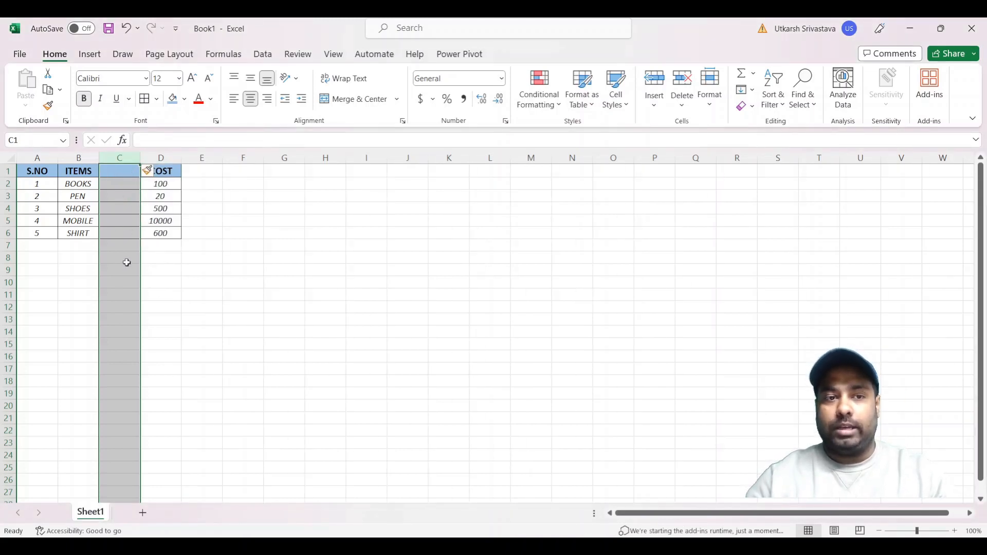
click(230, 245)
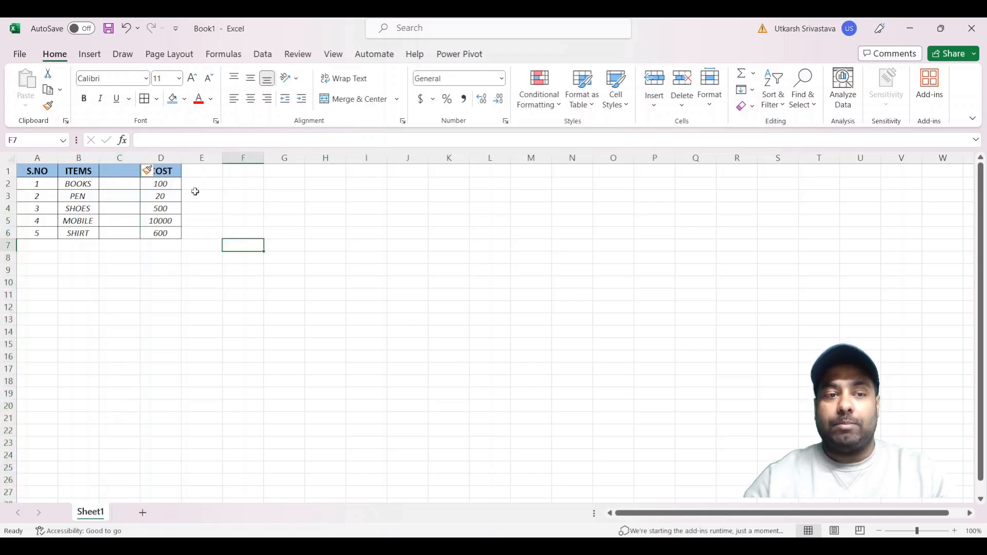
key(ctrl+z)
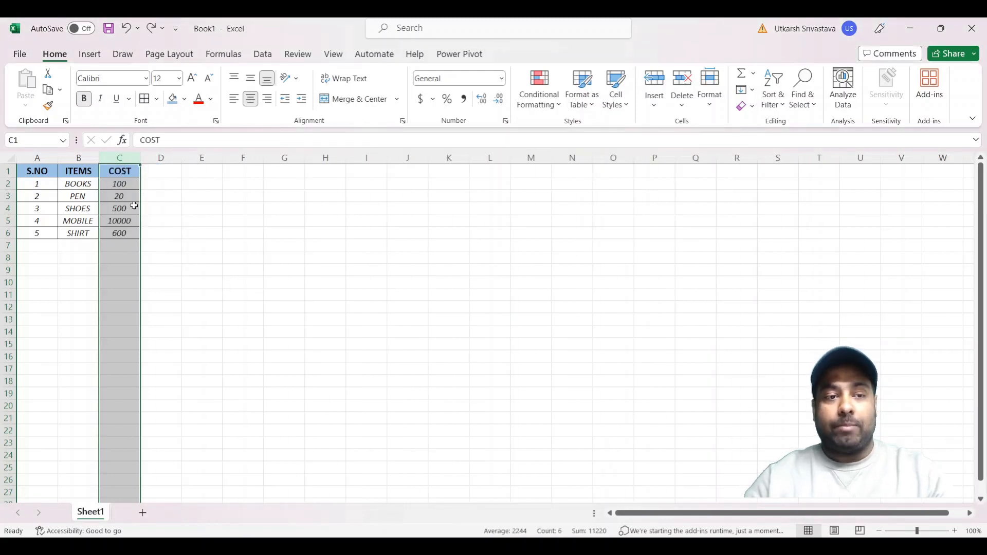
click(81, 159)
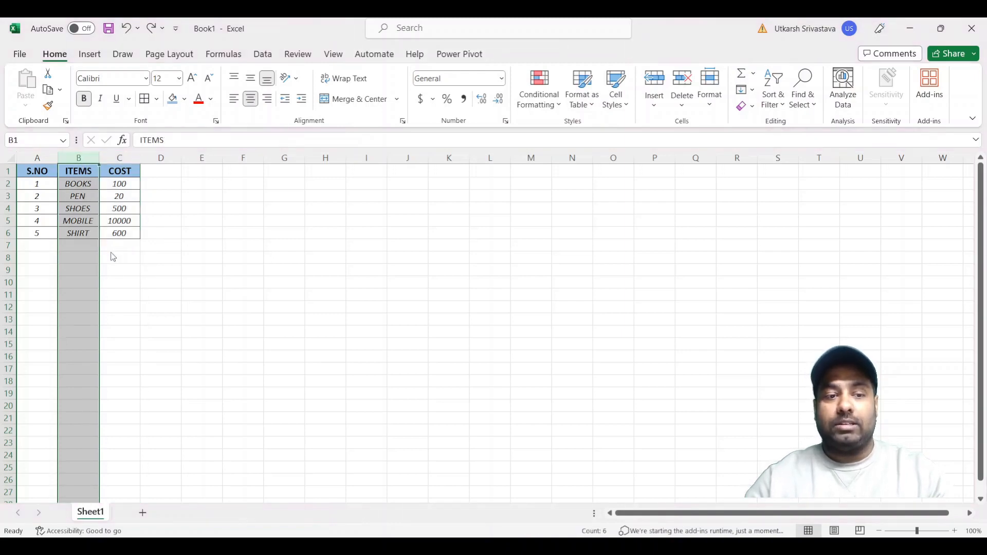
key(ctrl+shift+plus)
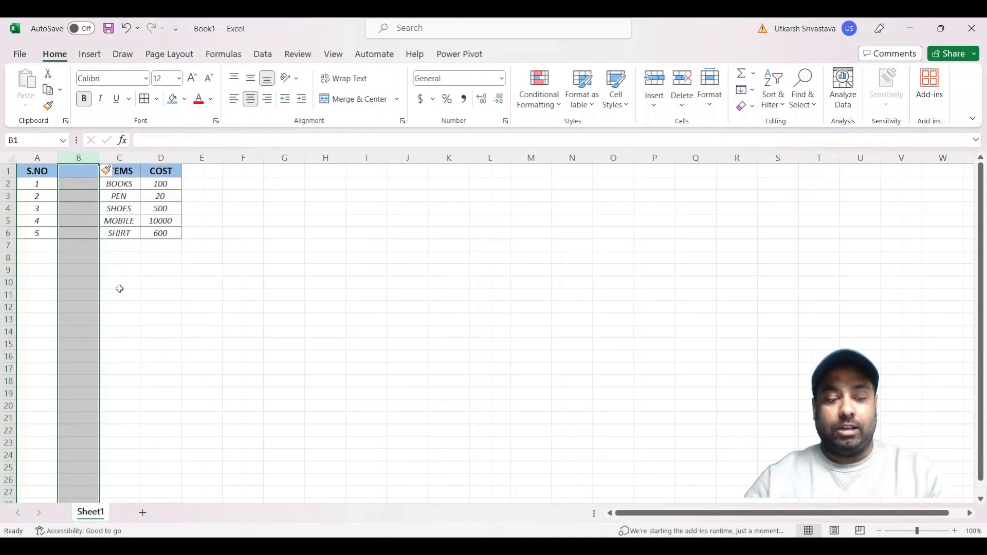
key(ctrl+z)
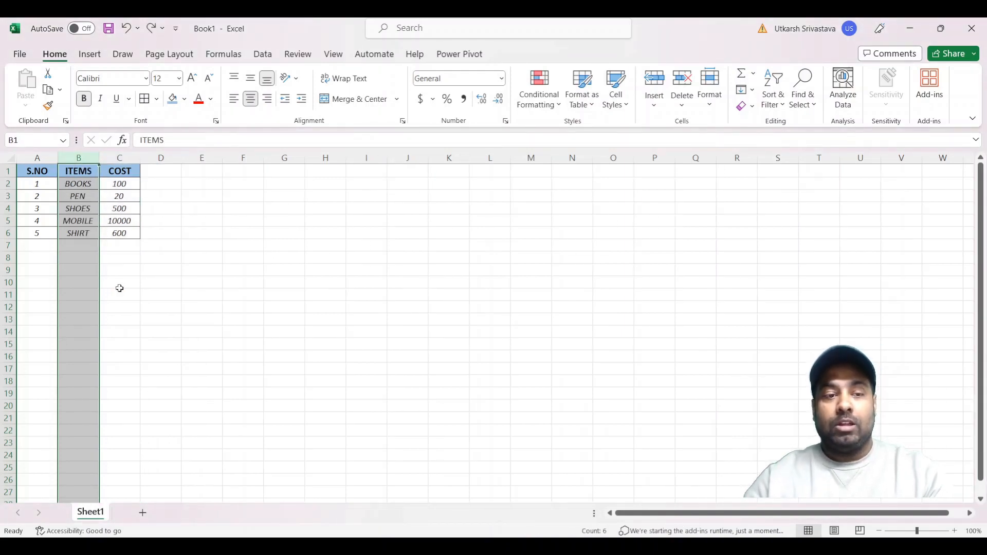
Insert a blank column between the ITEMS and COST columns.
click(121, 159)
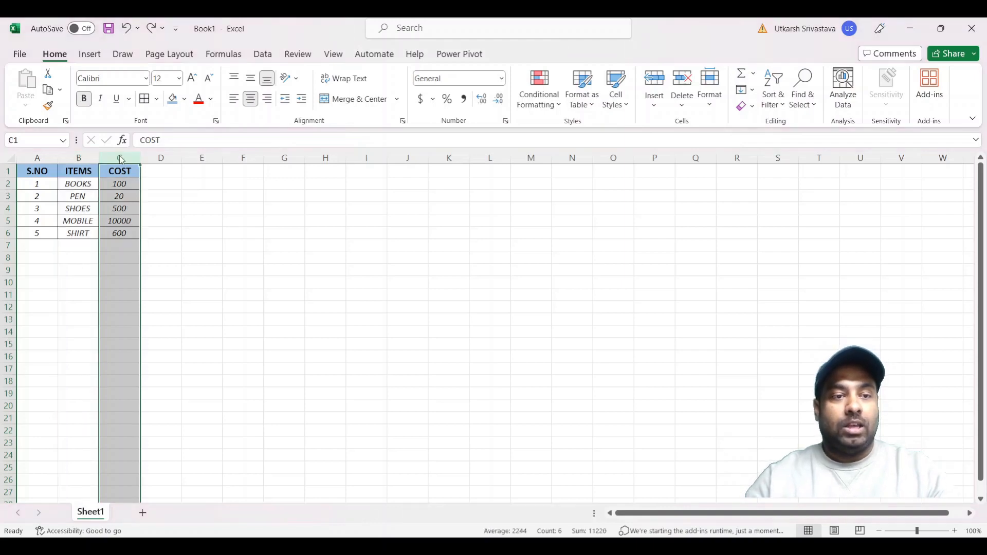
key(ctrl+shift+plus)
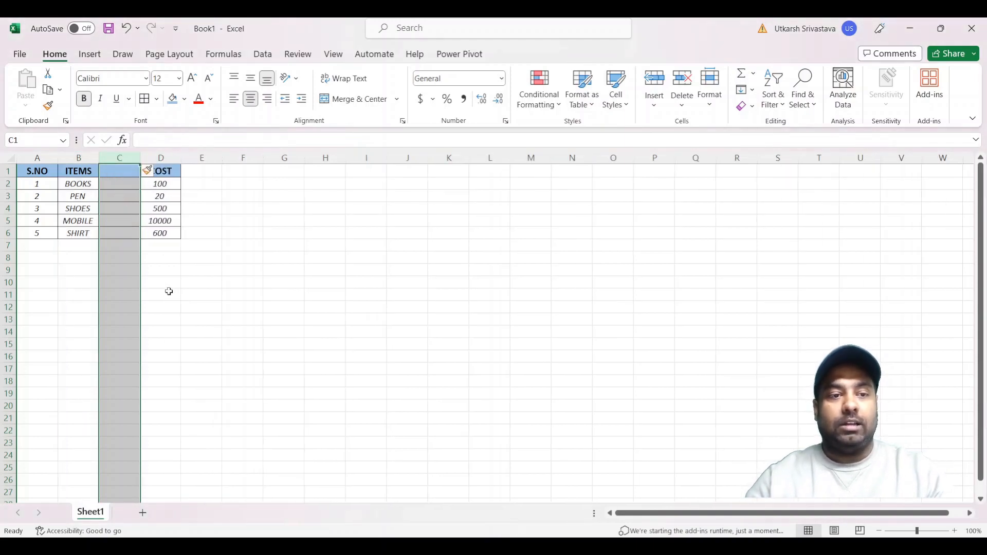
click(175, 298)
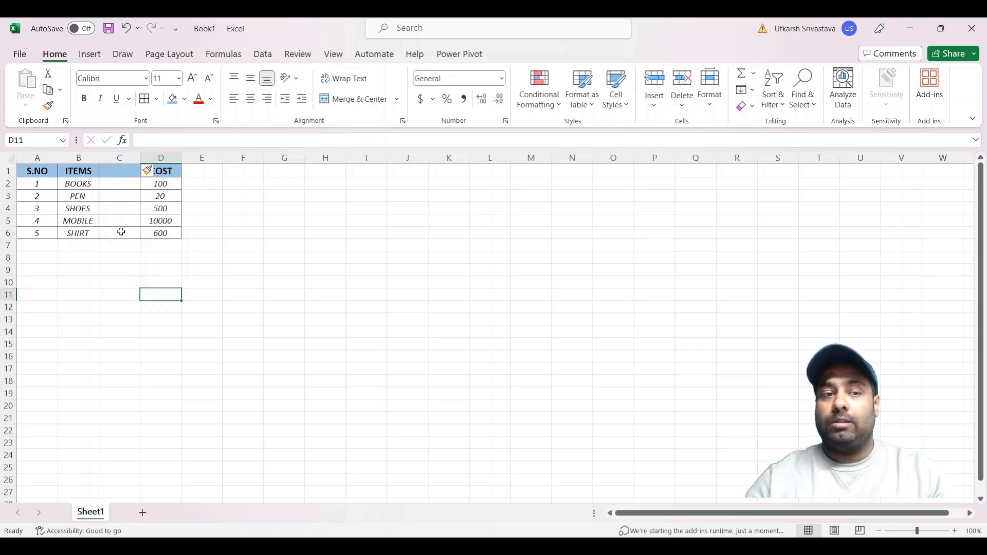
Enter the header CATEGORY in cell C1 and auto-fit the width of column C.
double_click(121, 173)
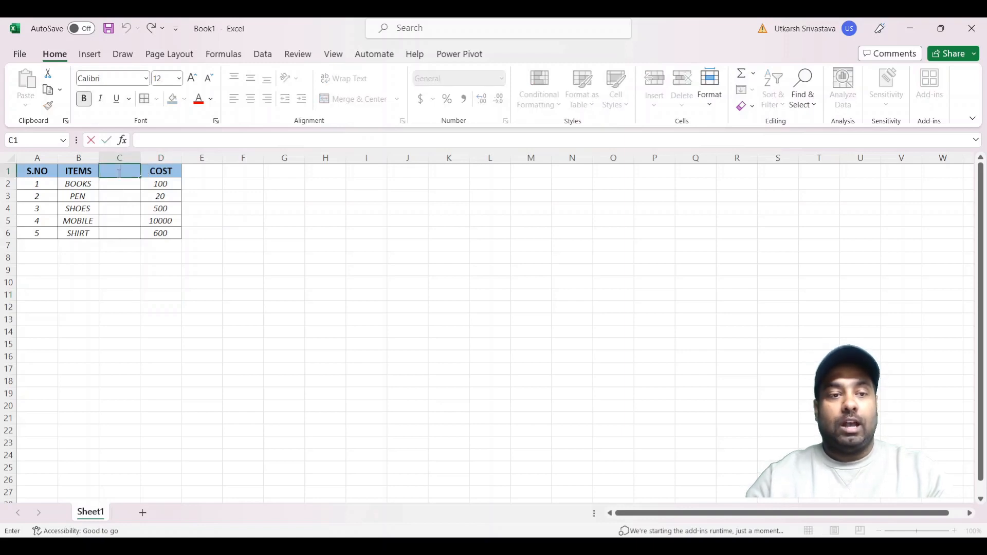
text(CATE)
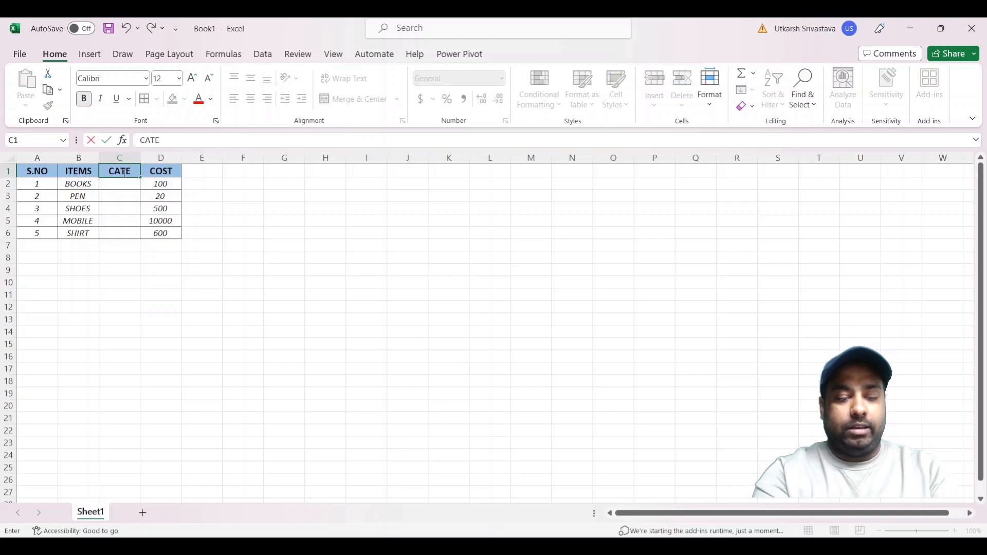
text(GORY)
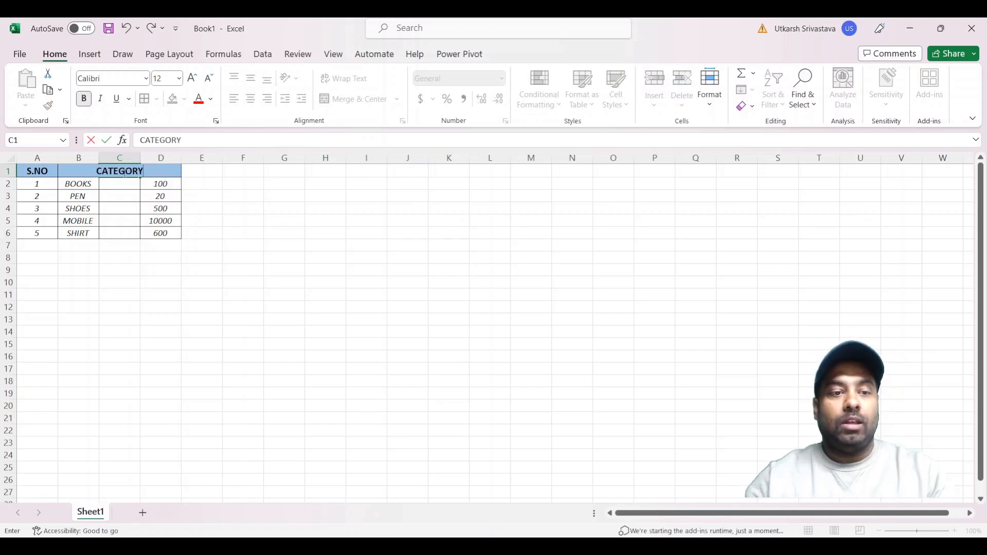
click(268, 232)
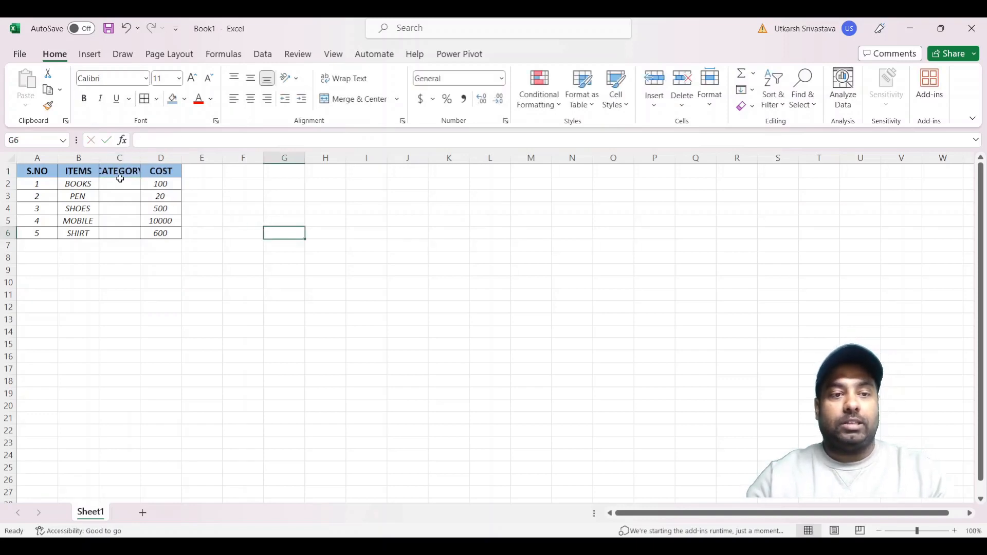
double_click(139, 157)
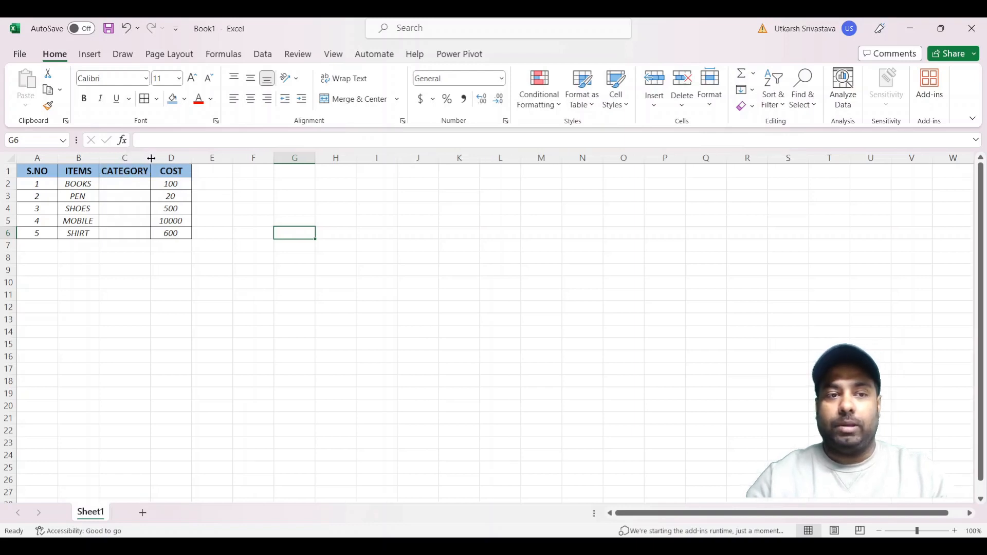
Enter the category STAT for BOOKS and PEN in cells C2 and C3.
click(132, 184)
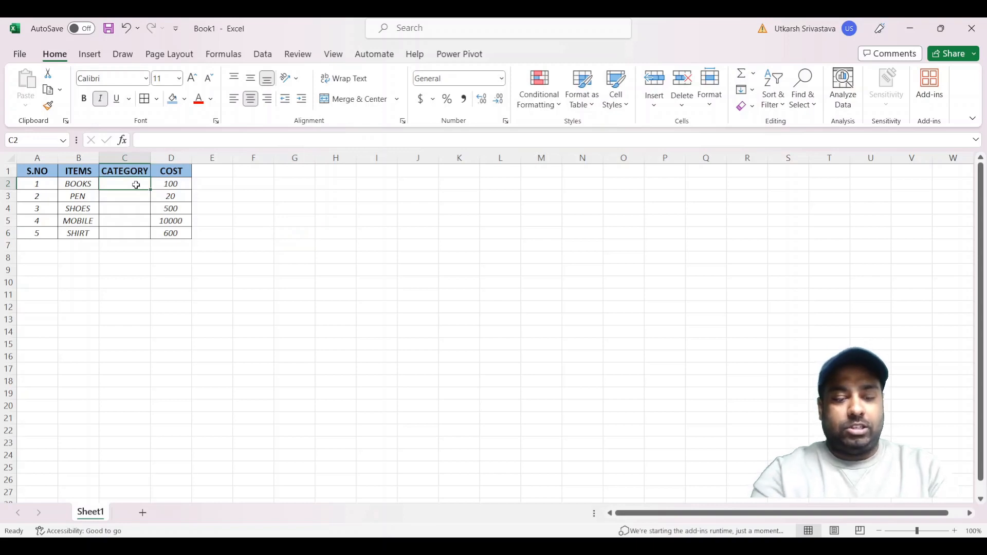
text(STATE)
key(Return)
text(STAT)
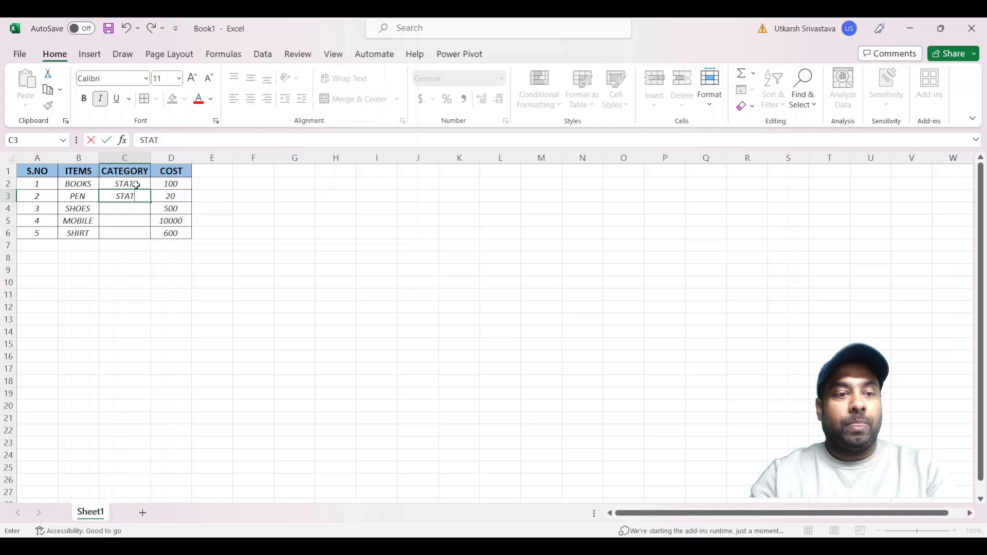
key(Return)
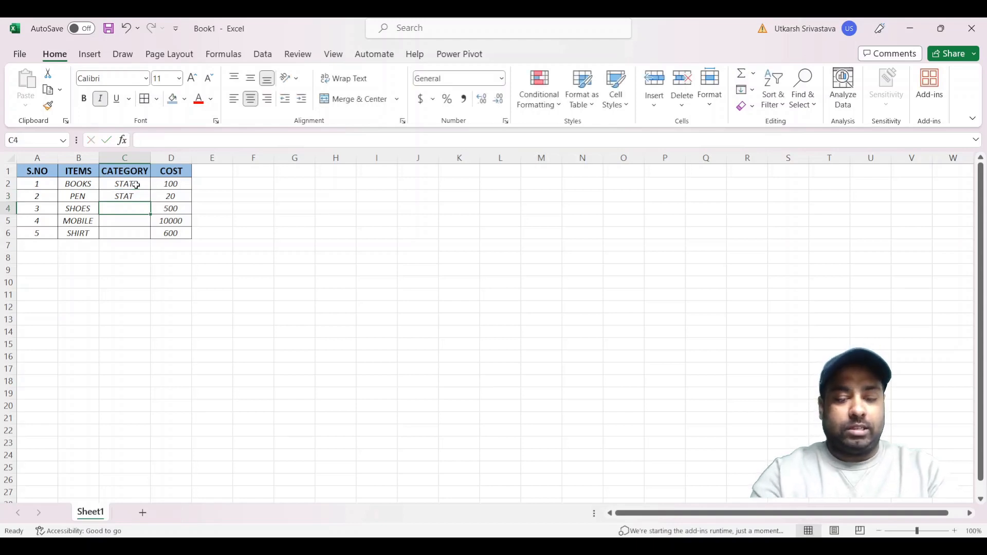
Enter the categories CLOTHING, ELECTRONICS and CLOTHING in cells C4 to C6 and widen column C slightly to fit them.
key(BackSpace)
text(CLO)
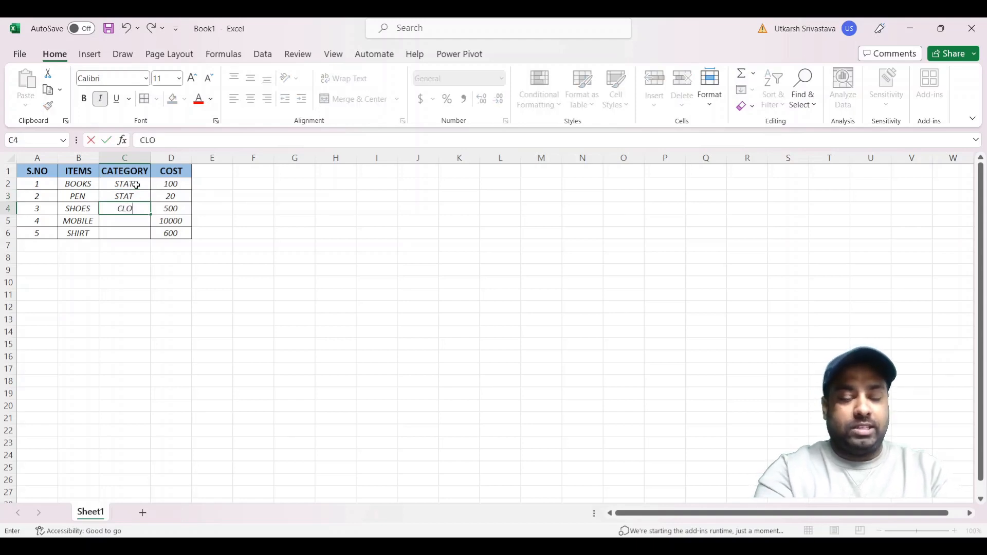
text(THING)
key(Return)
text(ELECT)
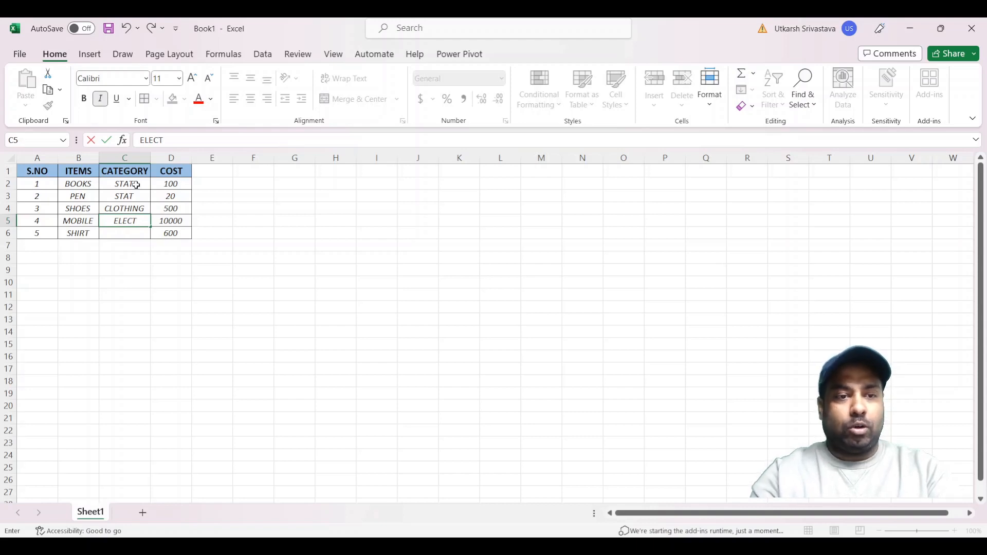
text(RONICS)
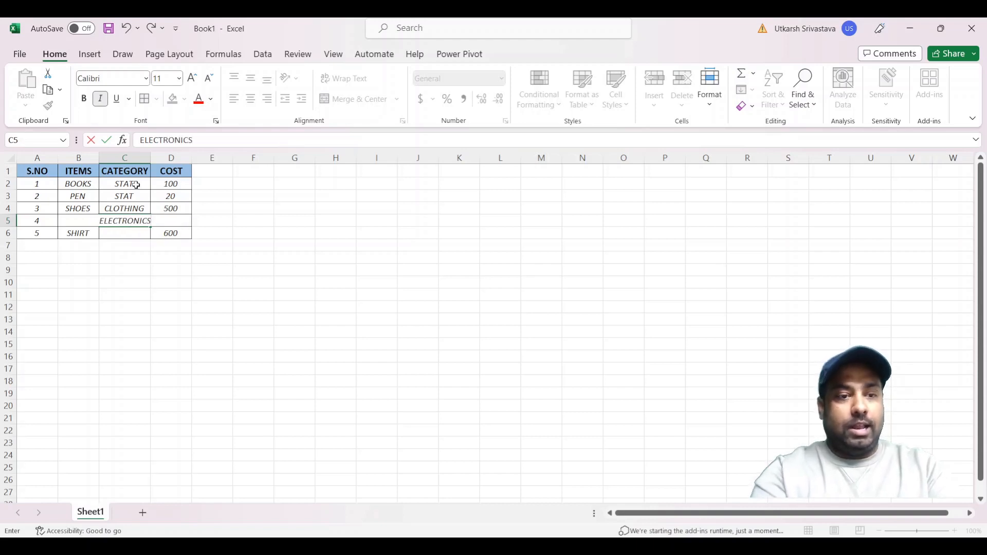
key(Return)
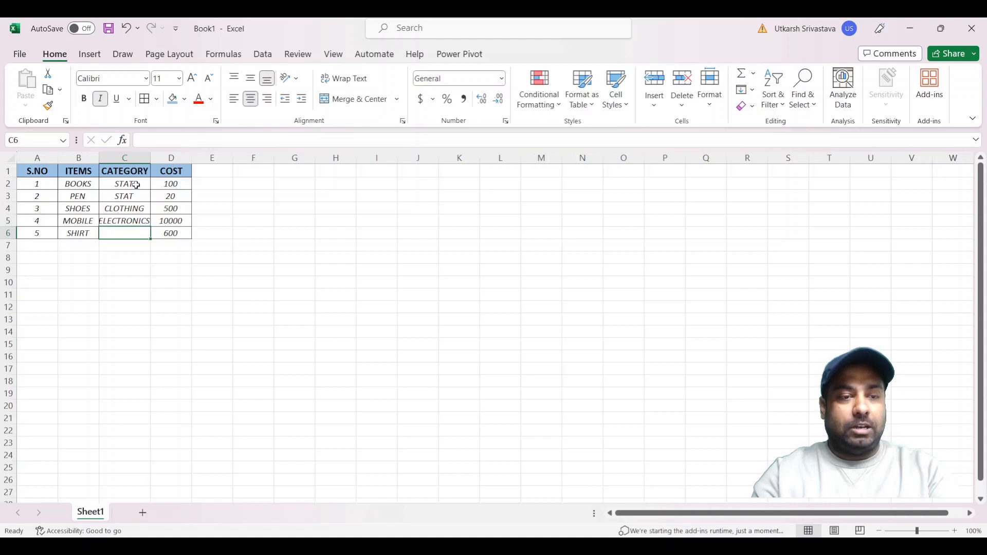
text(CLOTHING)
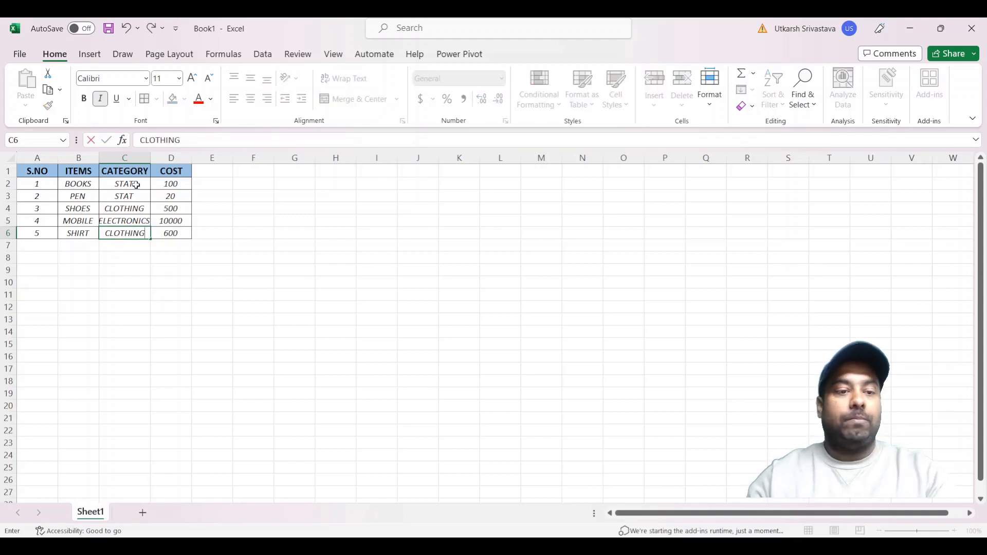
click(257, 268)
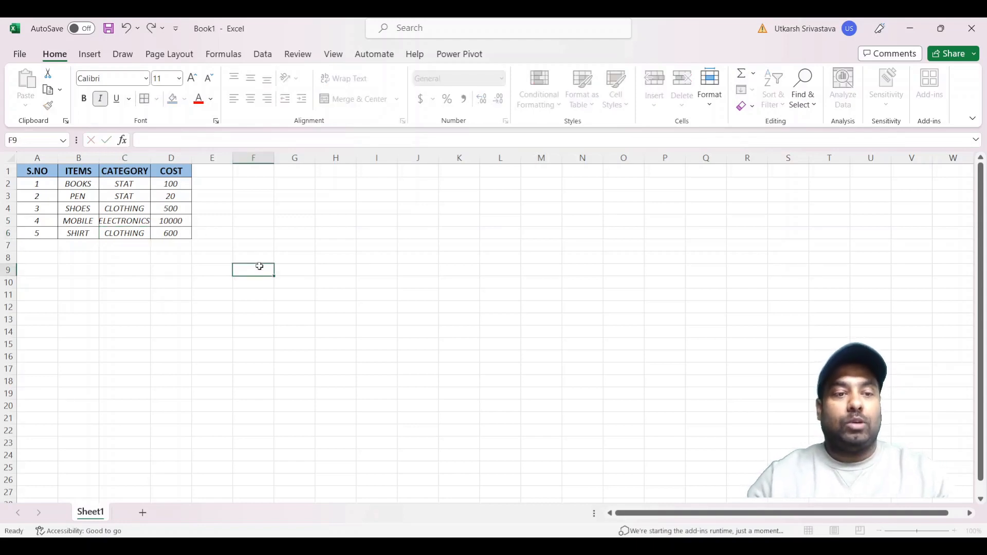
drag(151, 155, 156, 154)
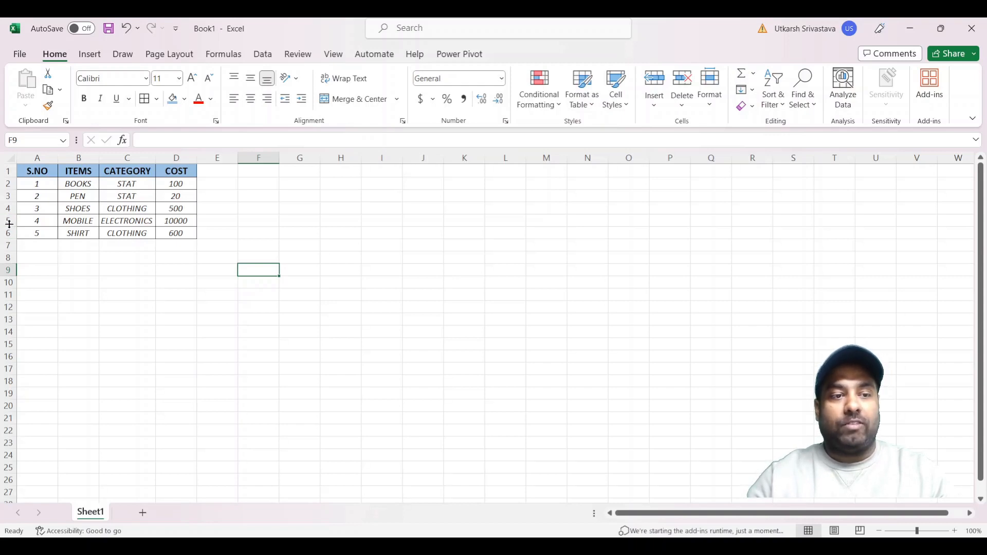
Insert a blank row above the MOBILE row.
click(6, 222)
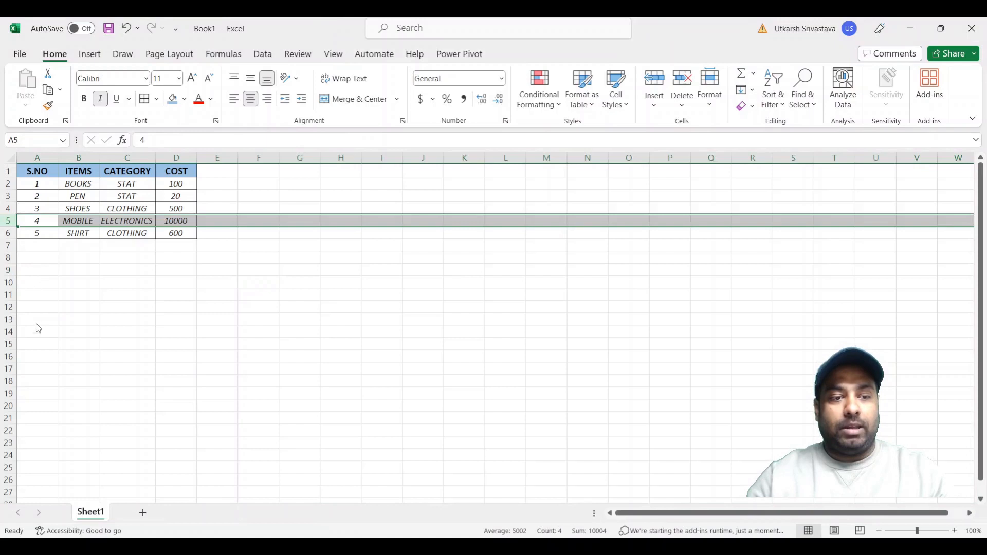
key(ctrl+shift+plus)
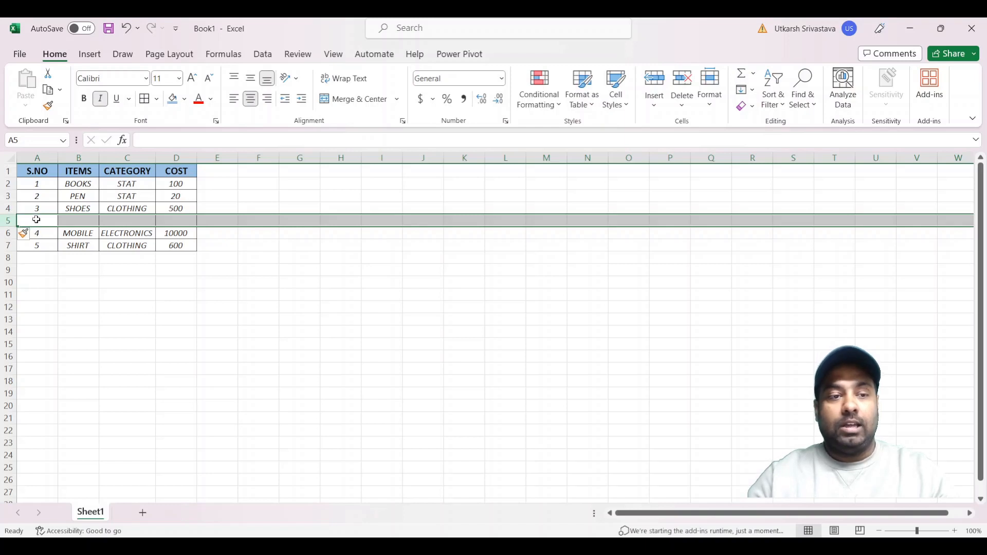
click(57, 287)
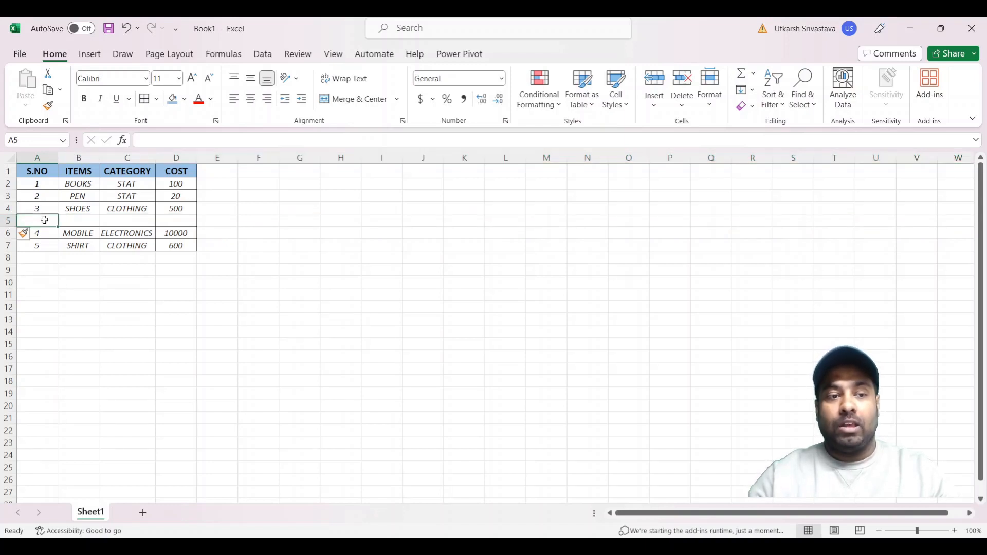
Number the new row 4 in cell A5 and renumber the MOBILE and SHIRT rows as 5 and 6.
click(45, 220)
text(4)
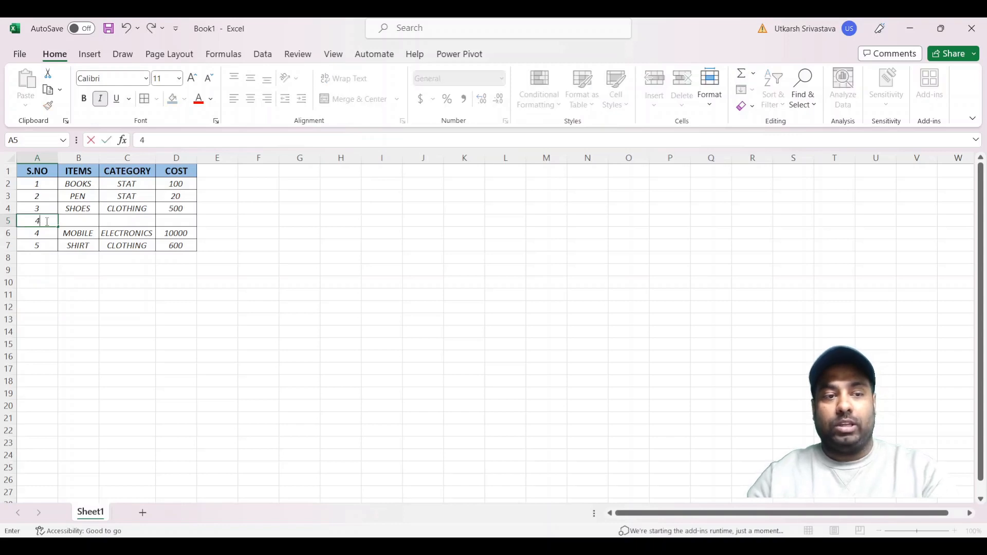
click(52, 248)
click(42, 233)
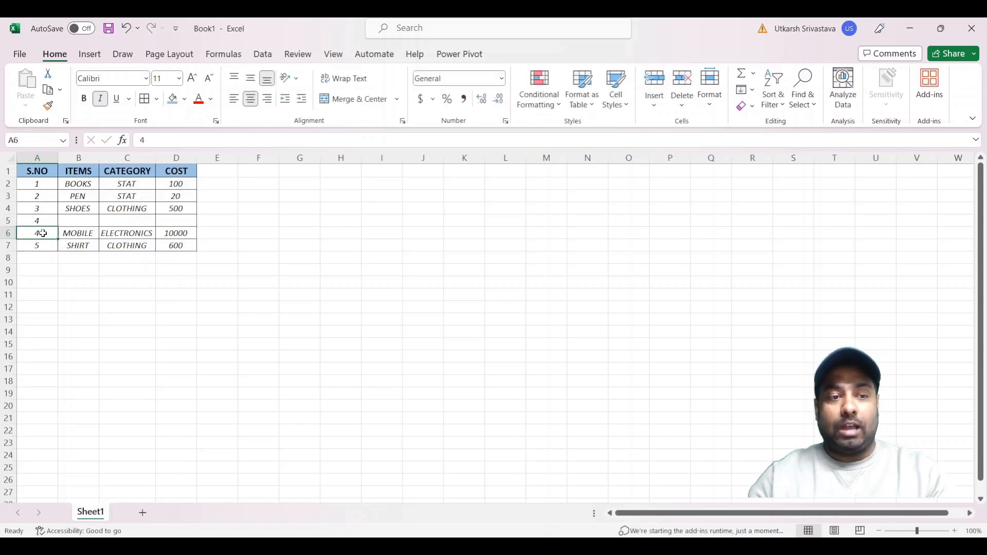
text(5)
click(44, 246)
text(6)
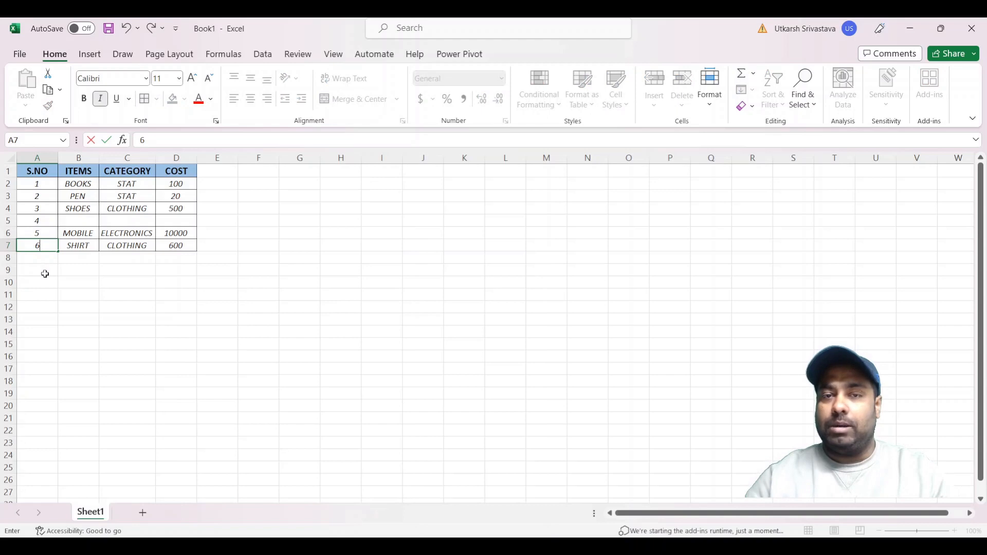
click(45, 281)
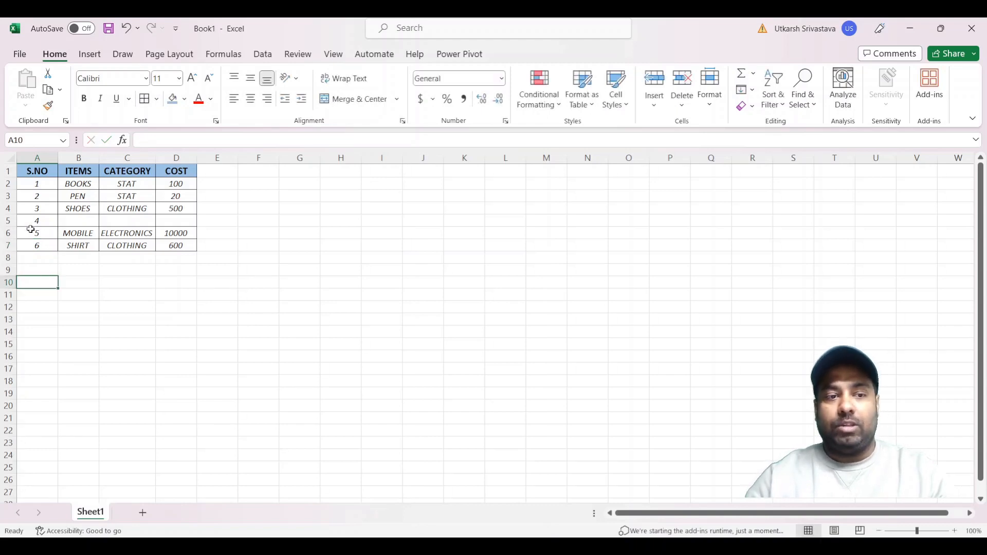
Fill in row 5 with the item CHARGER, the category ELECTRONICS and the cost 150.
click(78, 220)
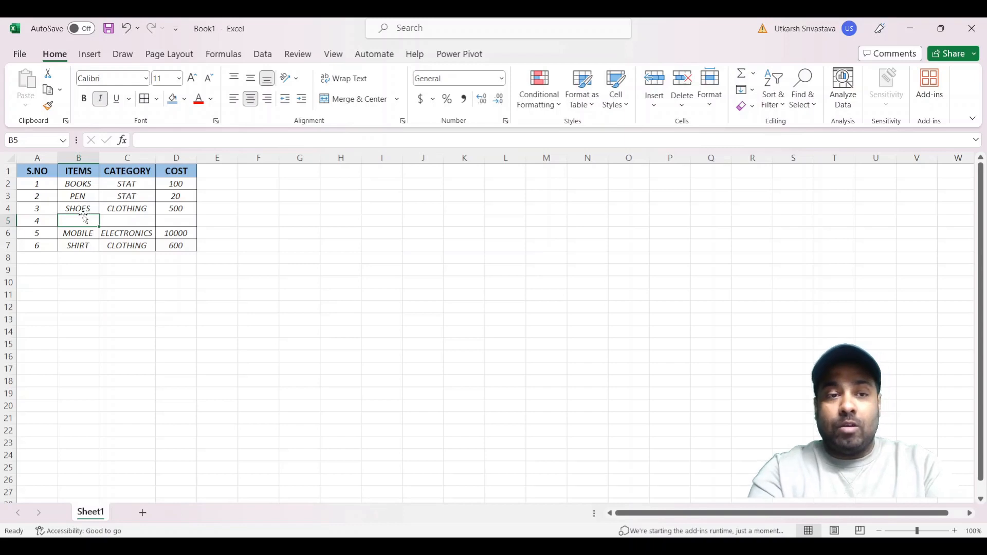
text(CHARGER)
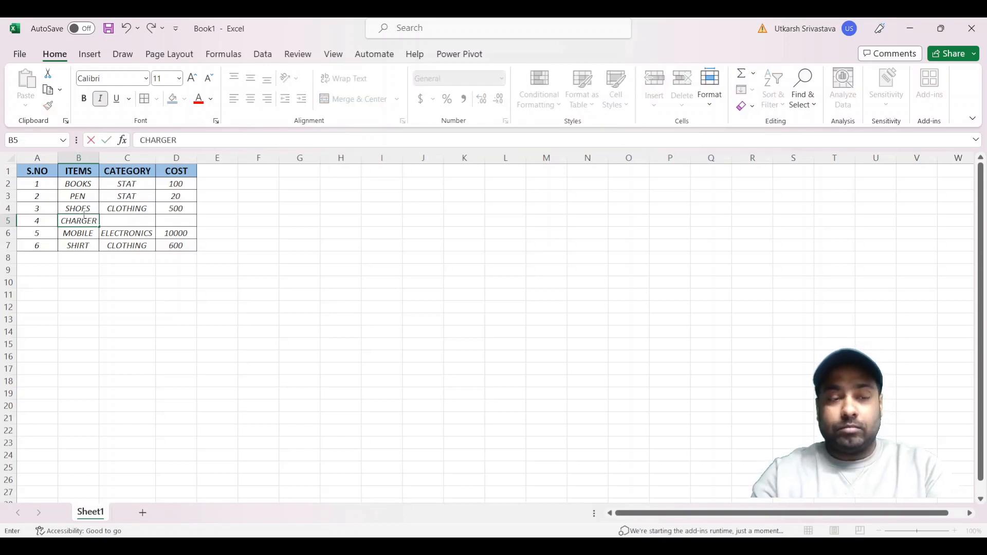
key(Tab)
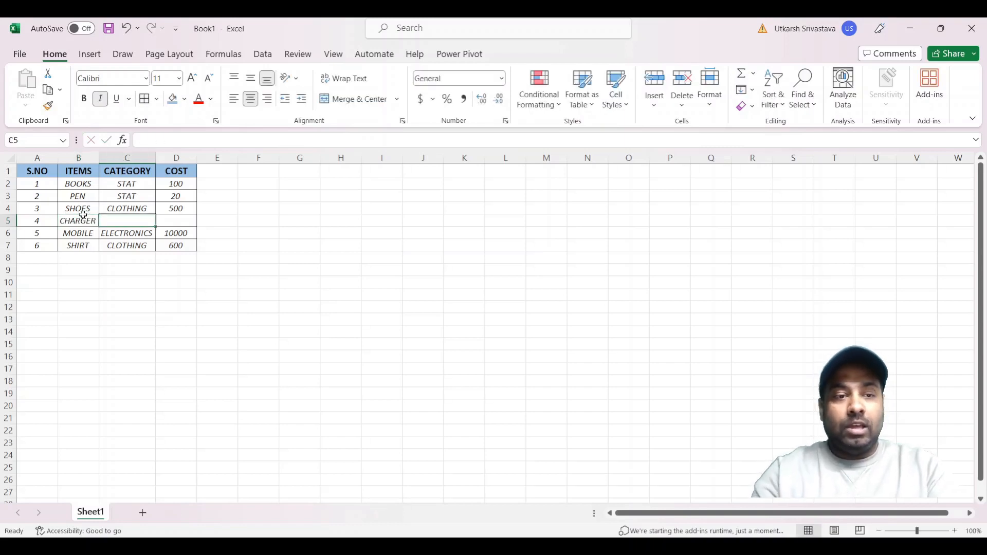
text(ELECTRONICS)
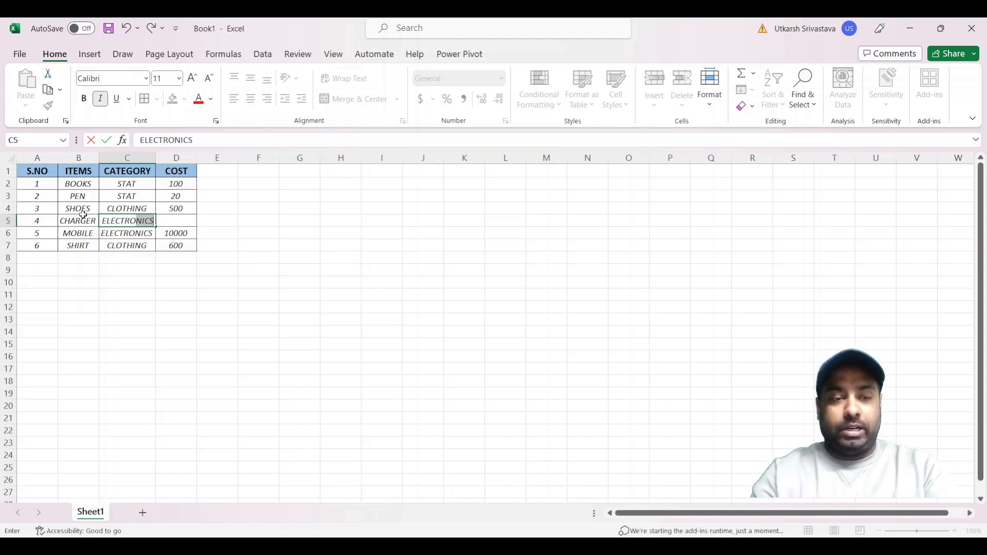
key(Tab)
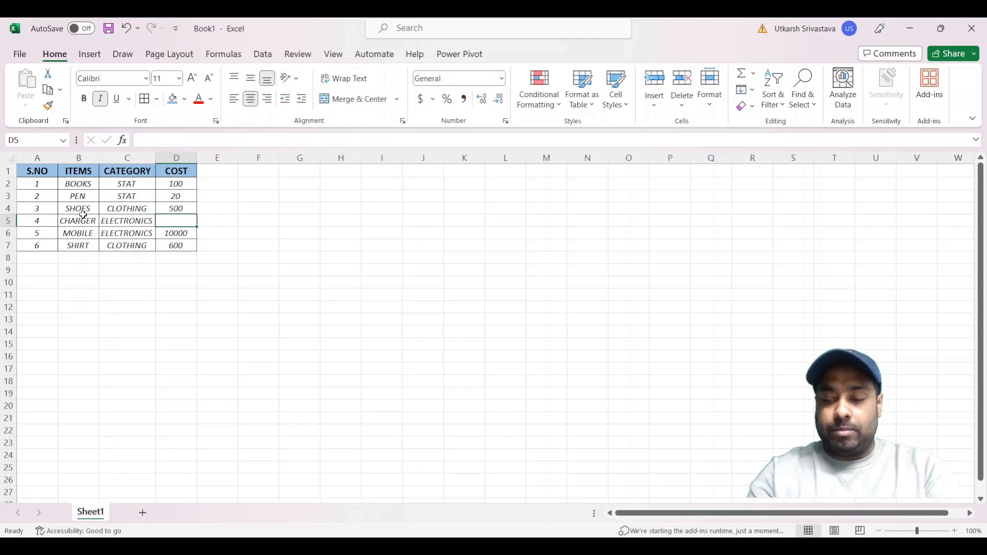
text(150)
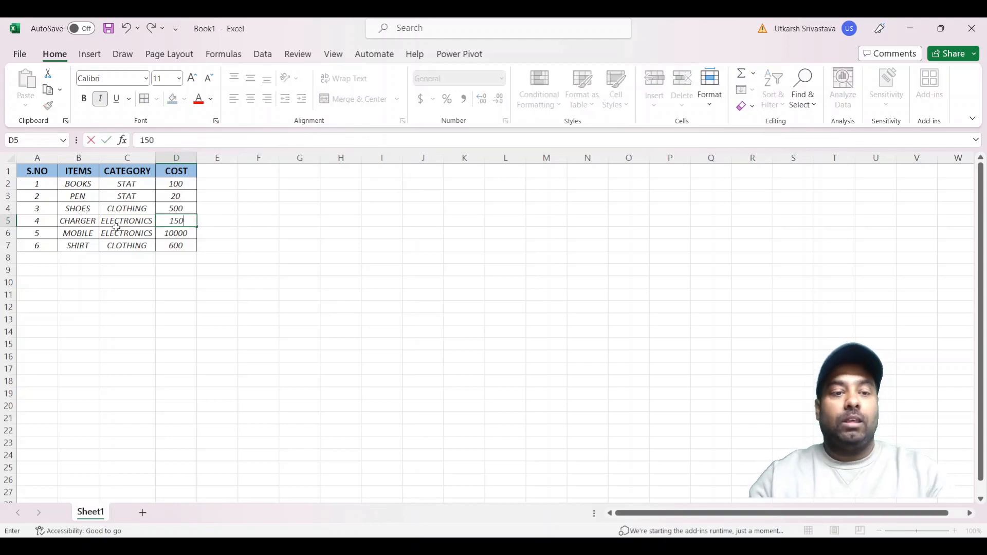
click(295, 281)
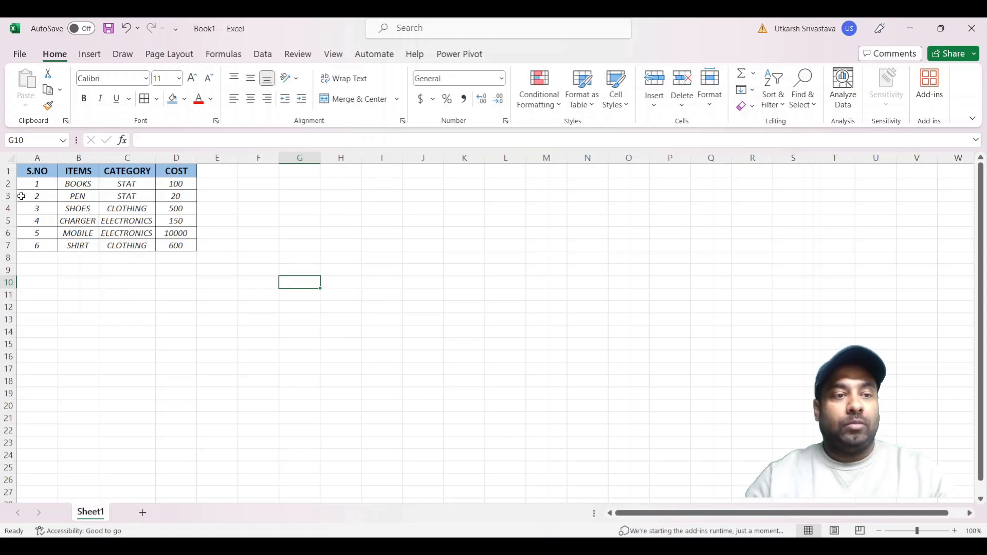
Insert a blank row above the table's header row.
click(7, 172)
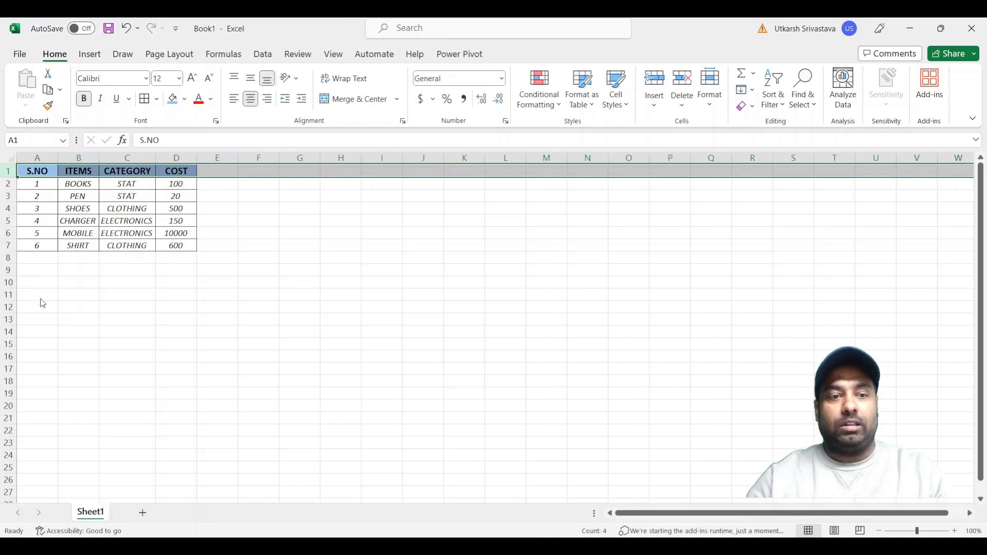
key(ctrl+plus)
click(273, 341)
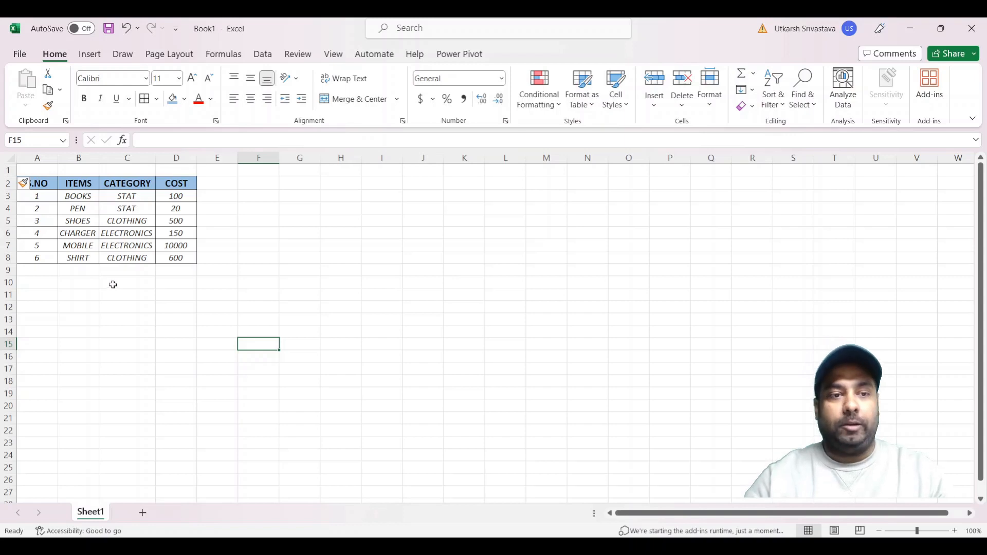
Enter the title SHOPPING LIST in cell A1 above the table.
click(40, 173)
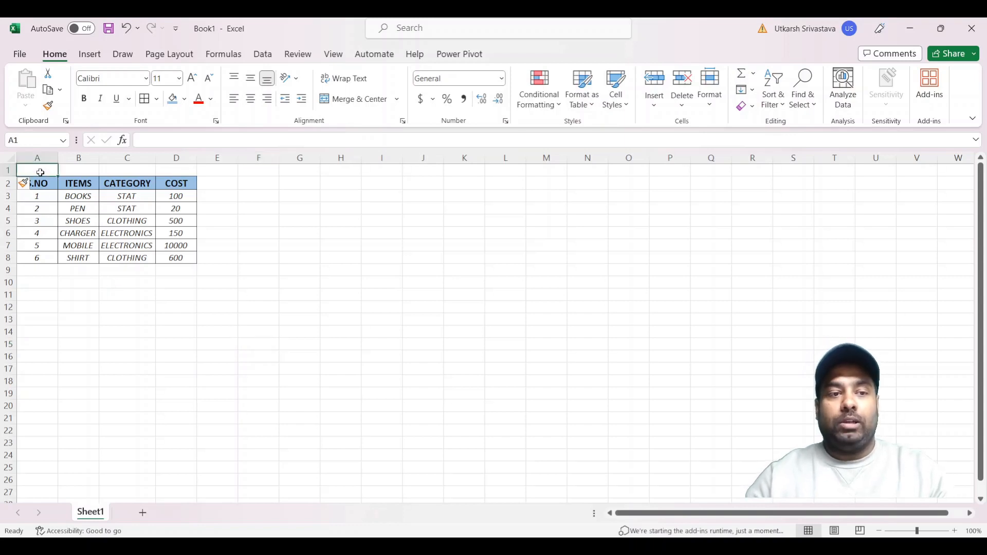
text(SH)
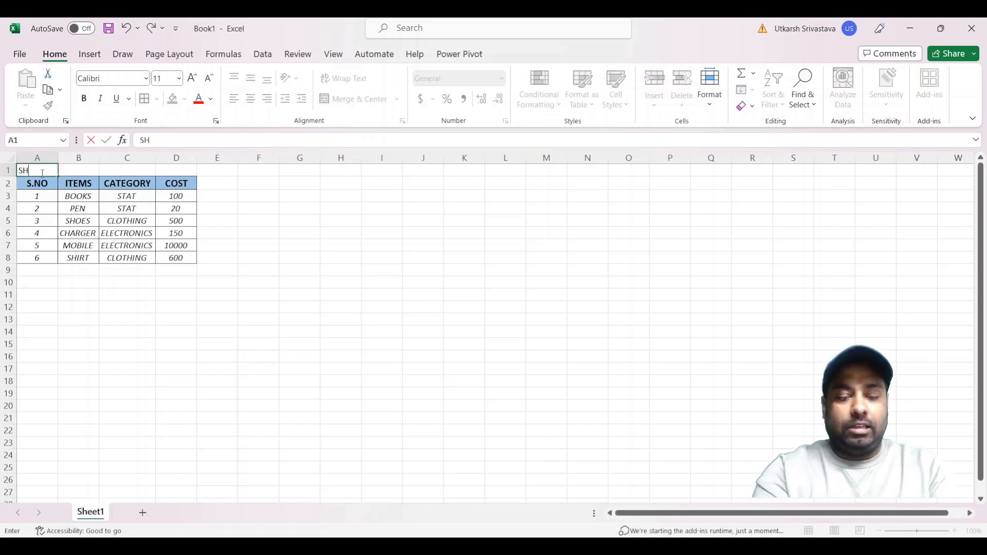
text(OPPING)
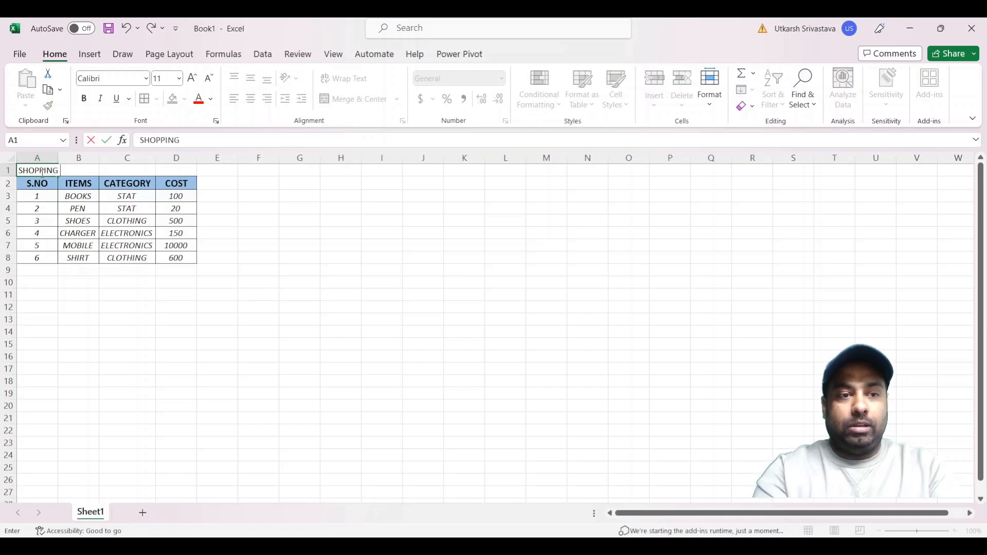
text( LIST)
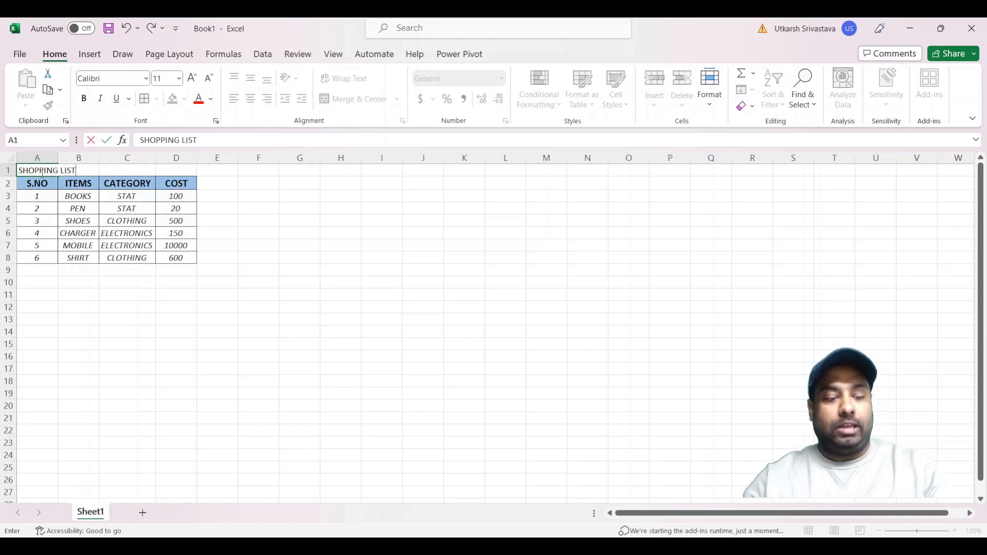
click(302, 262)
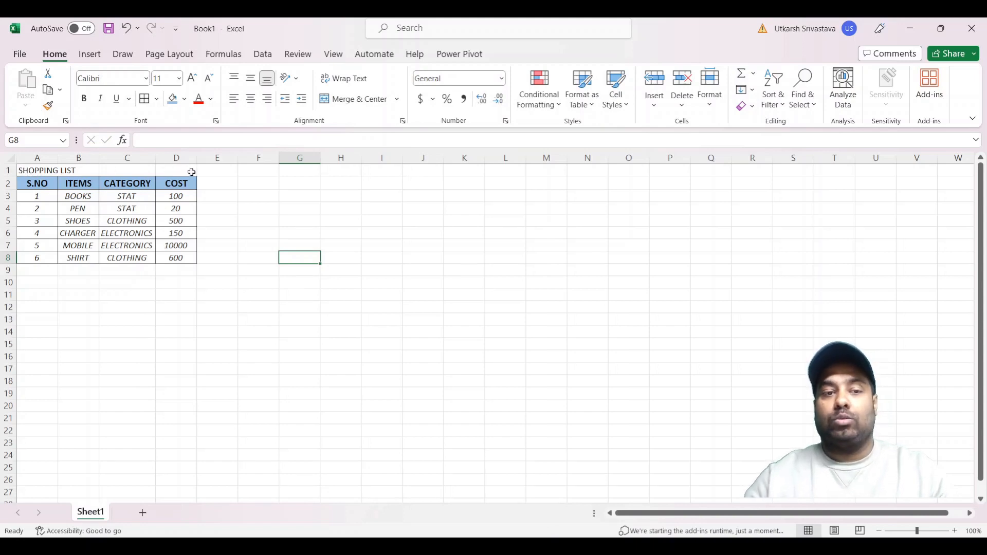
click(40, 170)
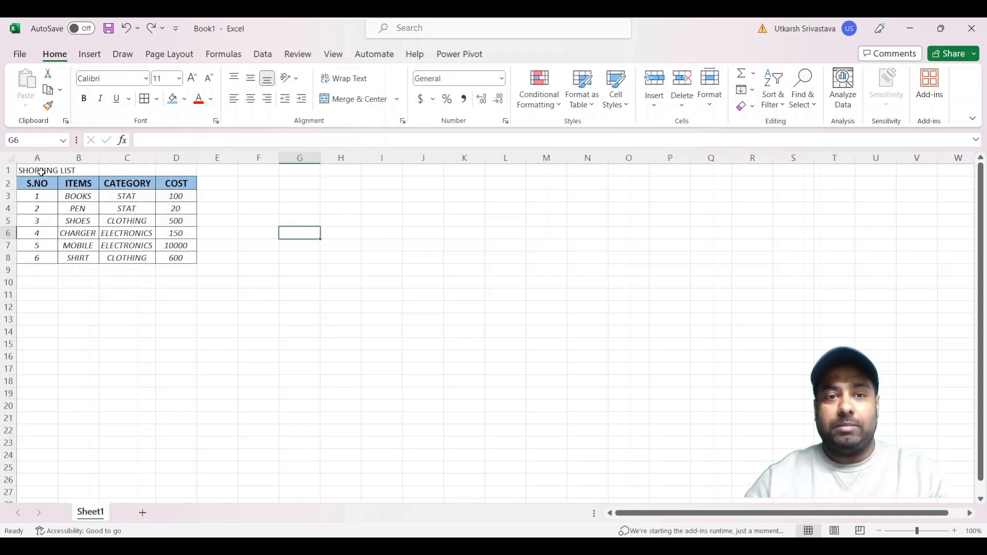
click(252, 103)
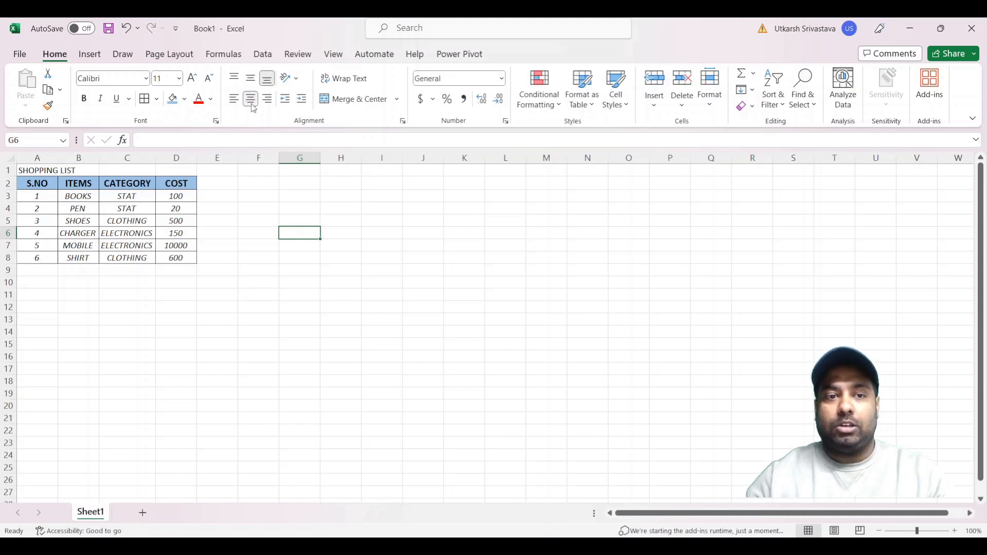
click(31, 172)
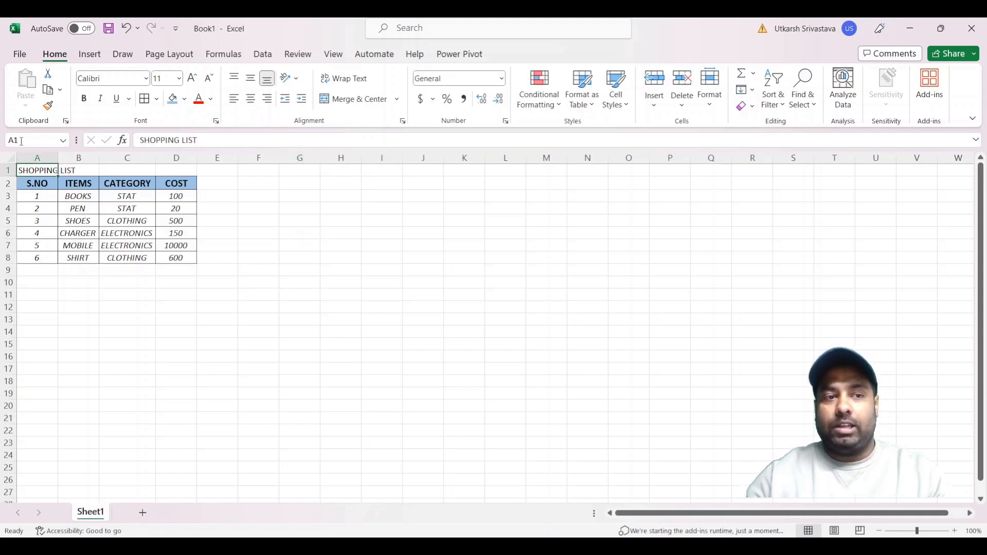
click(251, 223)
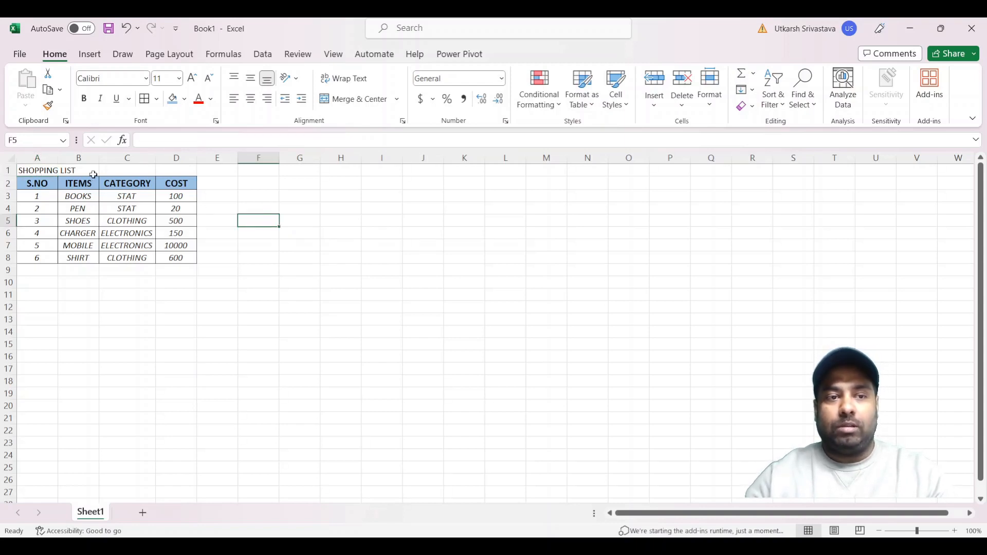
Merge and center the SHOPPING LIST title across cells A1 to D1.
click(181, 172)
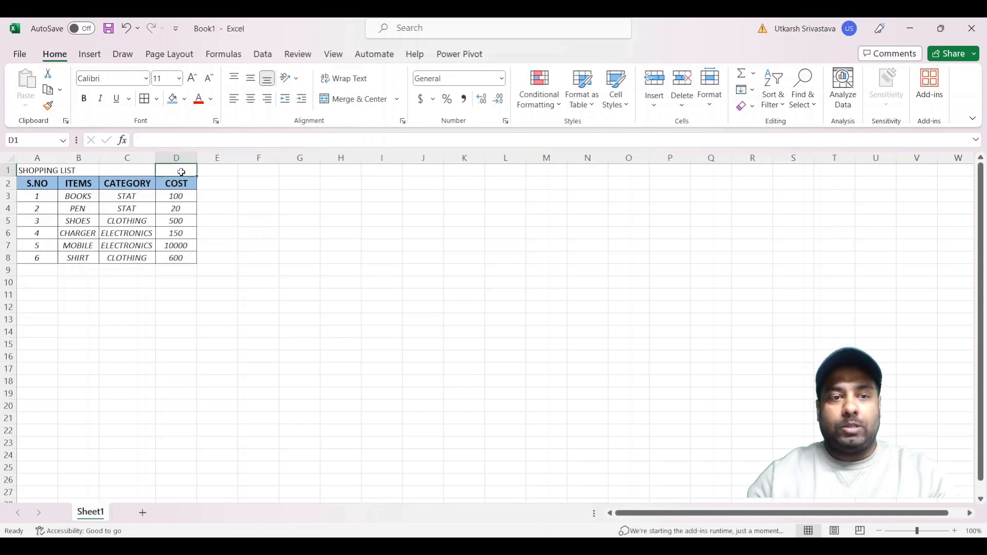
drag(180, 172, 42, 174)
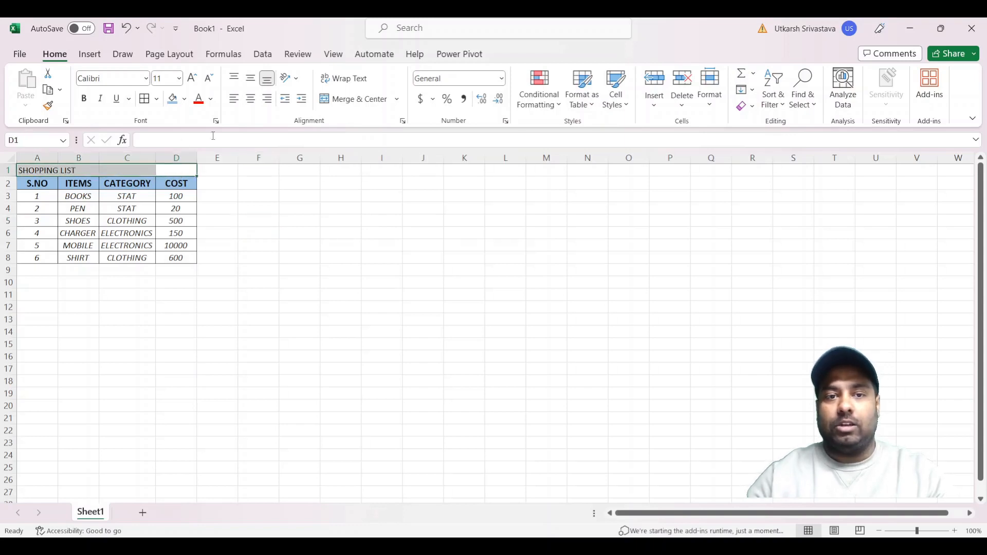
click(350, 100)
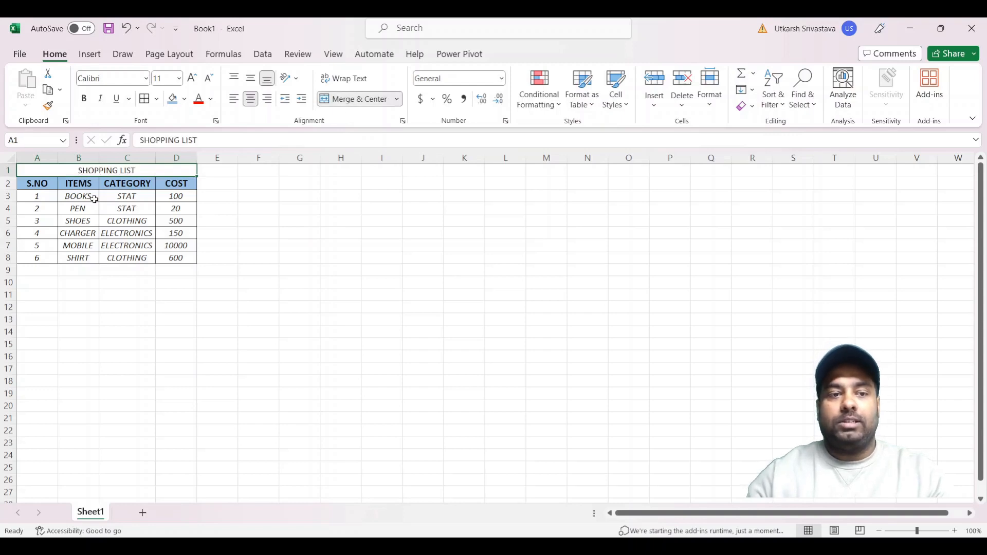
click(149, 316)
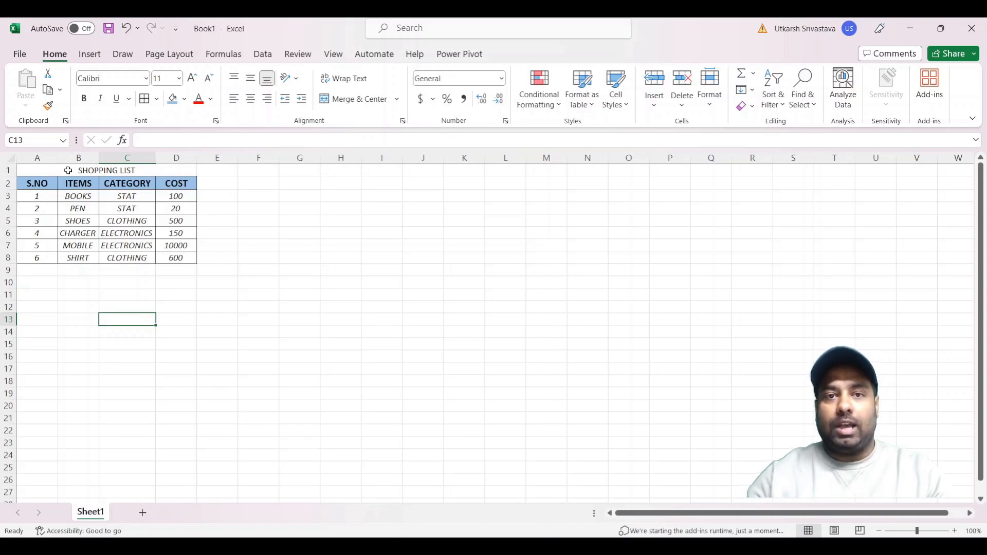
Make the SHOPPING LIST title bold with red text and an orange fill.
click(124, 170)
click(84, 98)
click(198, 98)
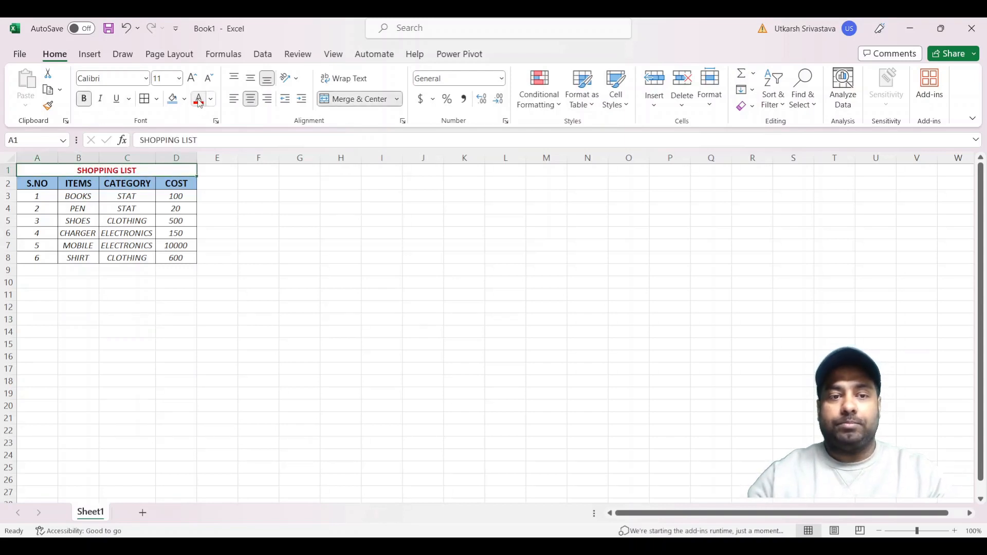
click(179, 100)
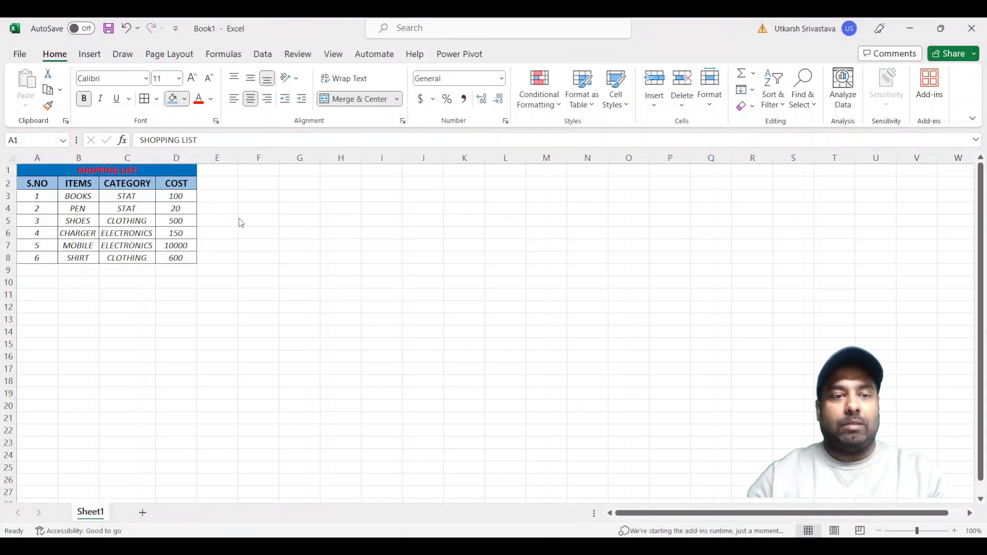
click(191, 219)
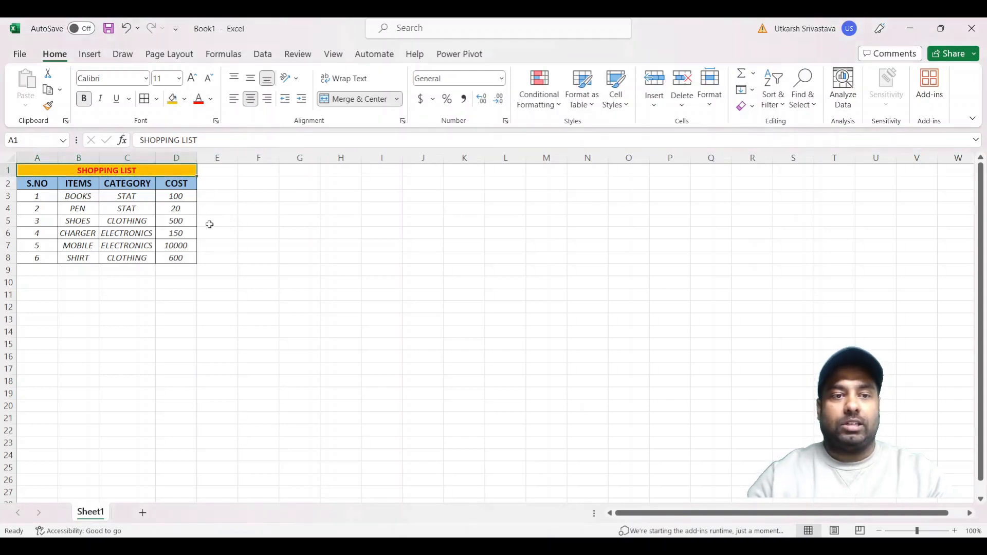
click(251, 244)
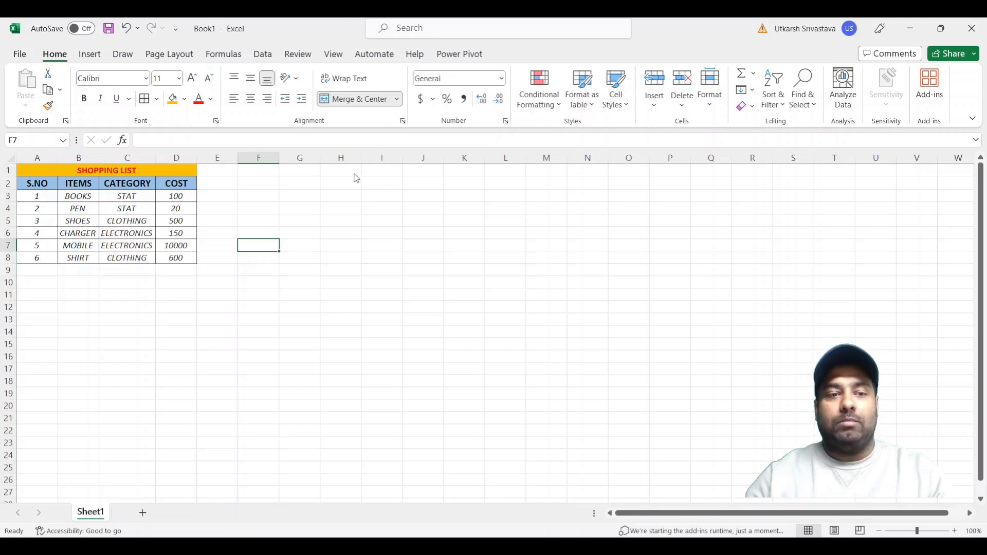
Try unmerging the SHOPPING LIST title cells and undo the change.
click(147, 170)
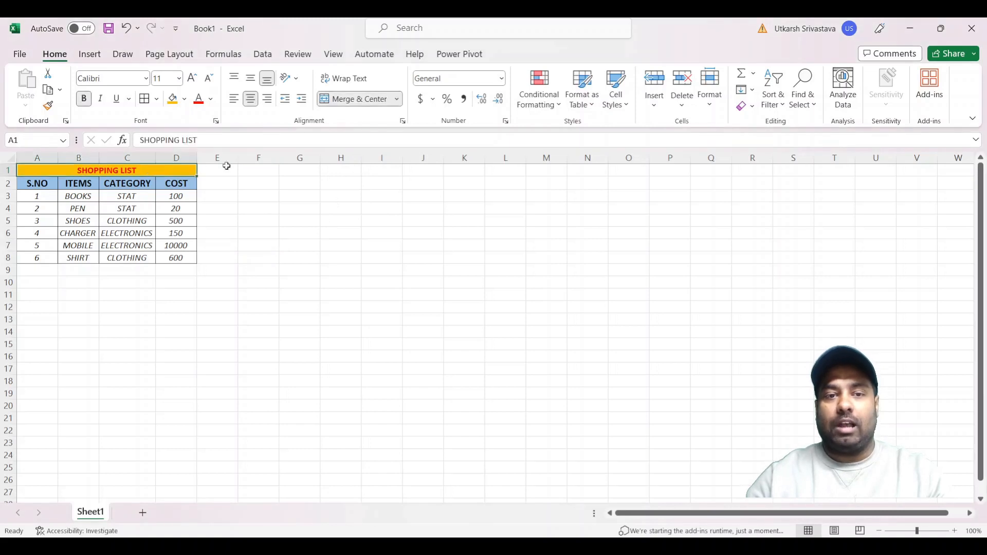
click(397, 101)
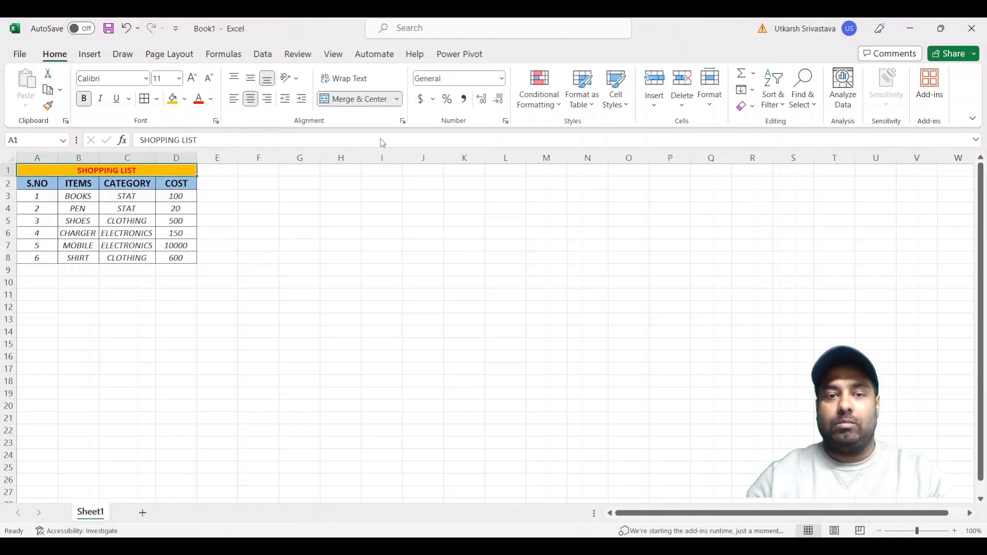
click(362, 174)
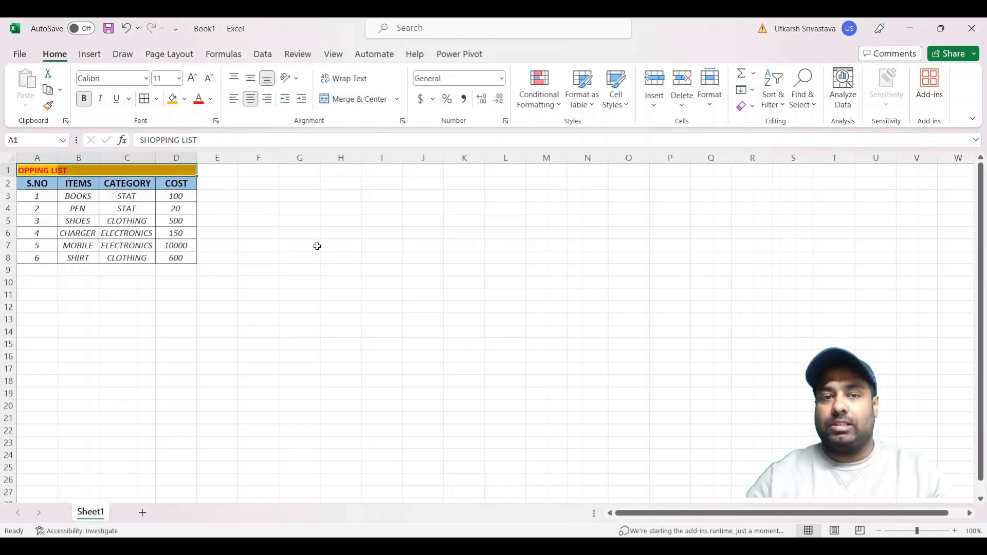
key(ctrl+z)
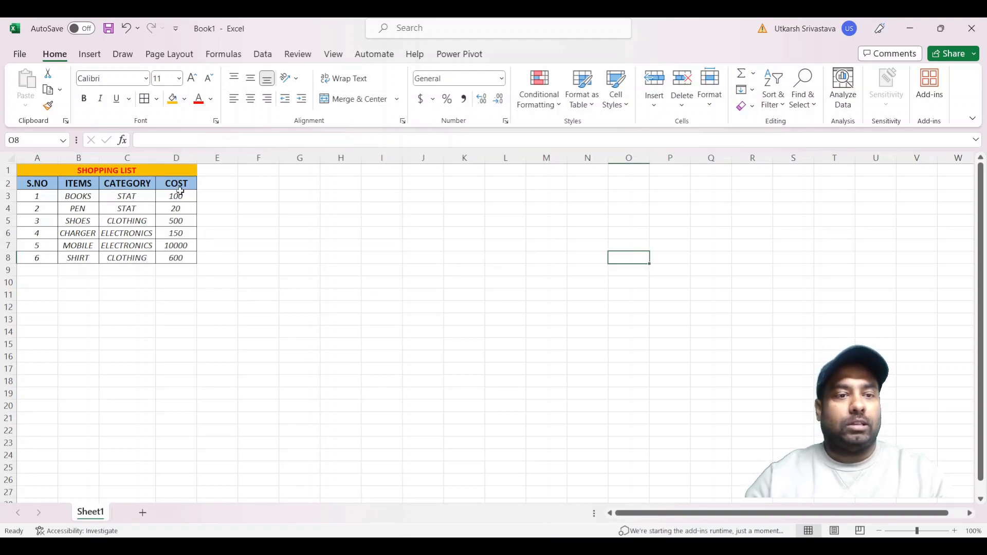
Format the costs in cells D3 to D8 as accounting values with the ₹ currency symbol.
drag(177, 197, 177, 254)
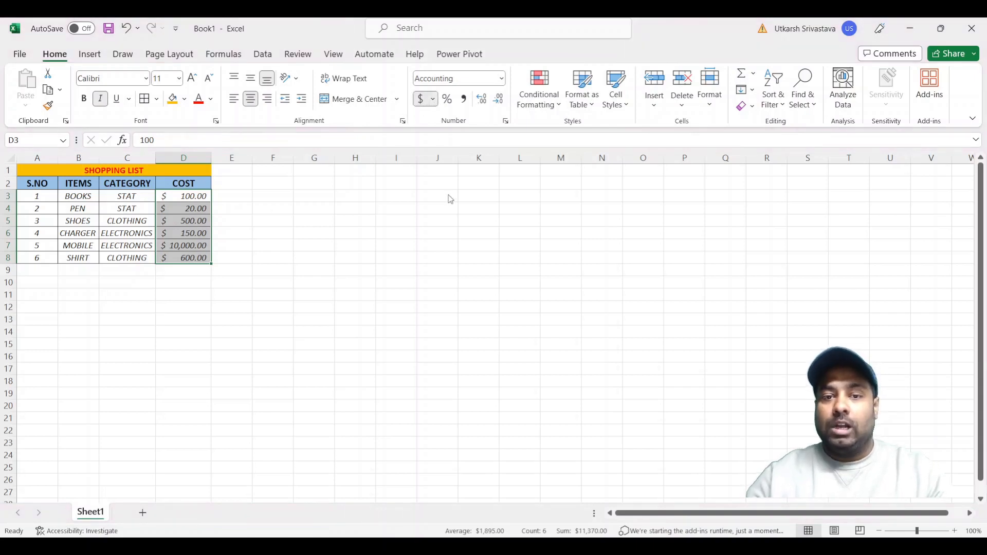
click(468, 238)
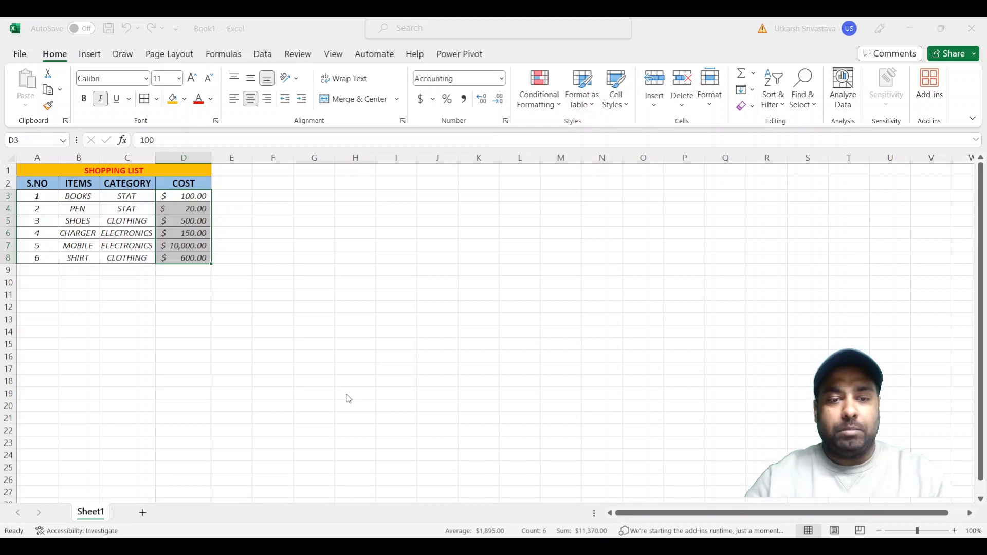
click(441, 476)
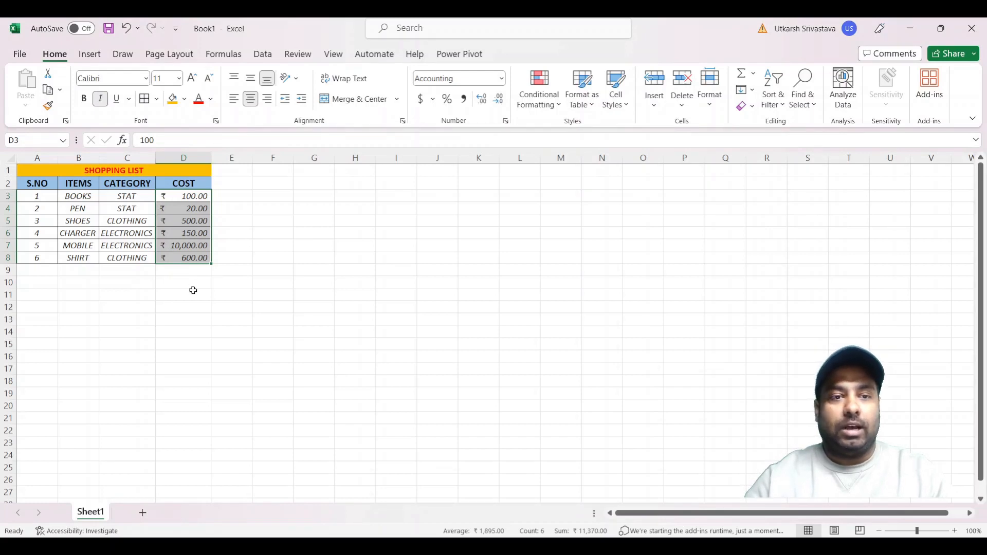
Change the BOOKS cost in cell D3 to 100.25.
click(204, 197)
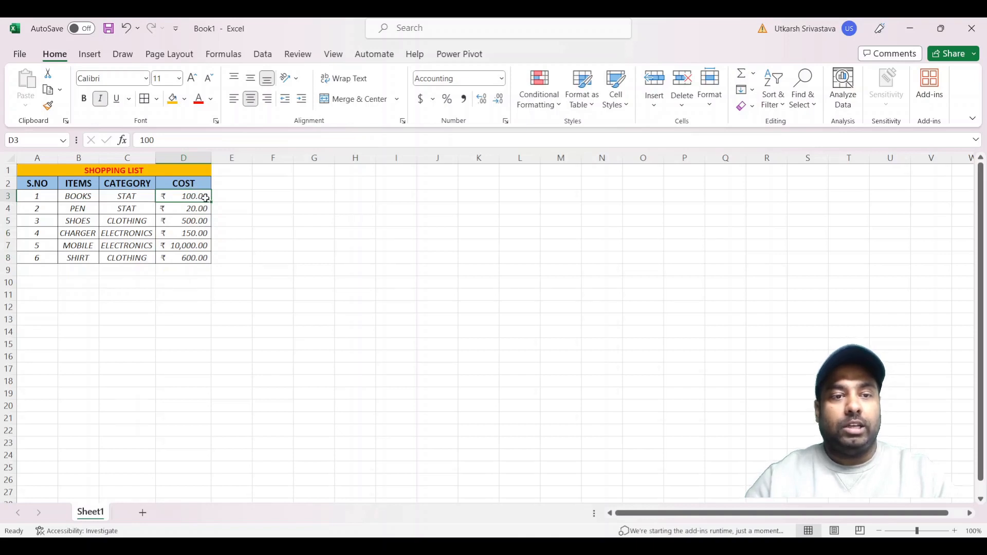
double_click(205, 198)
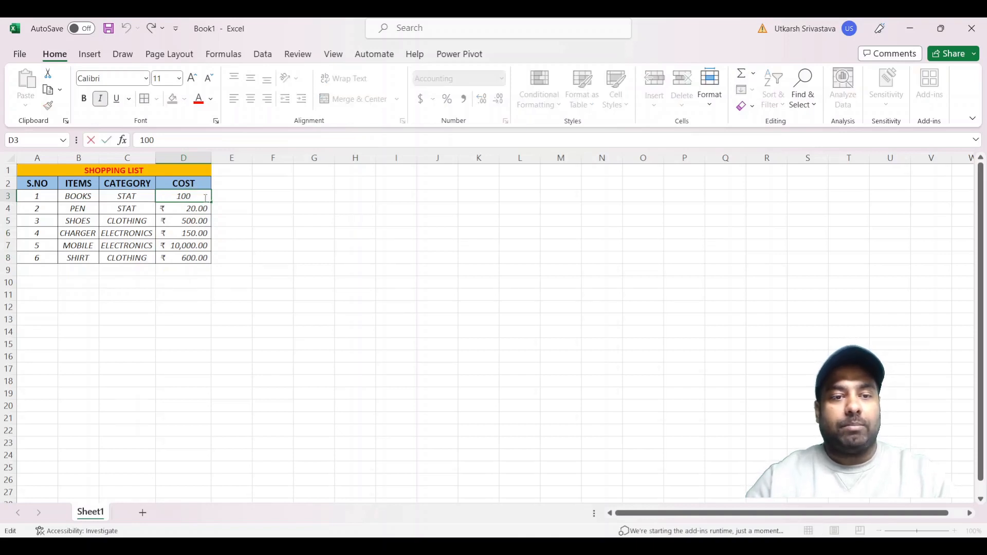
text(.)
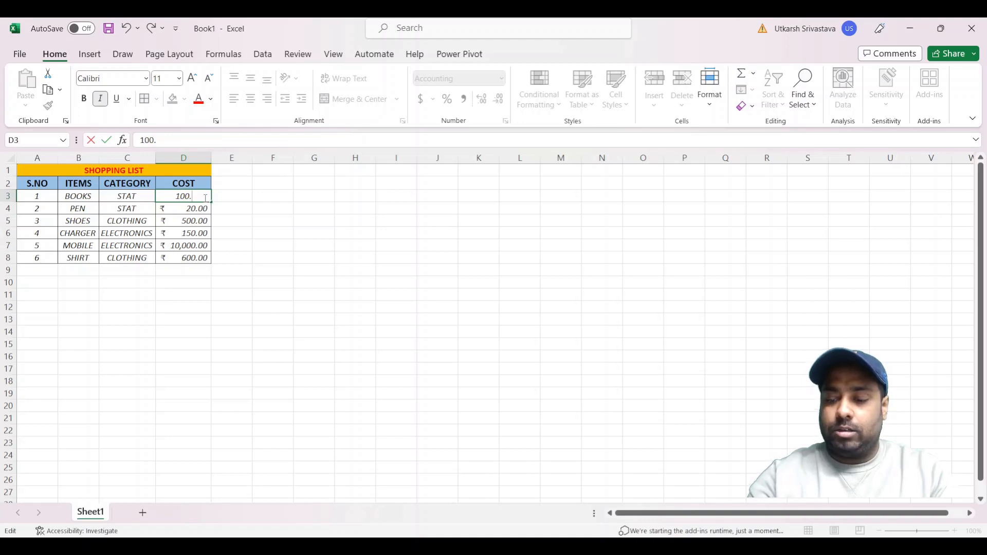
text(25)
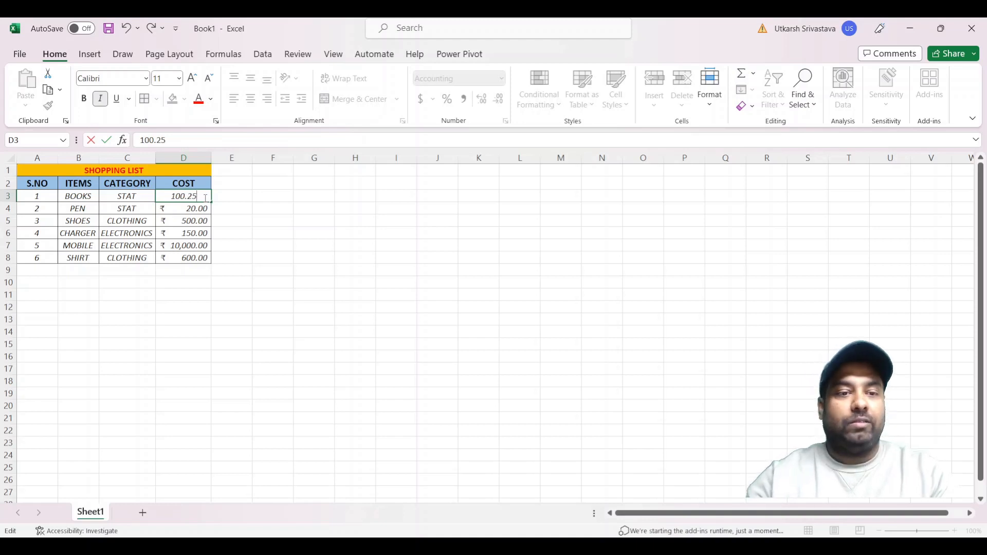
click(293, 242)
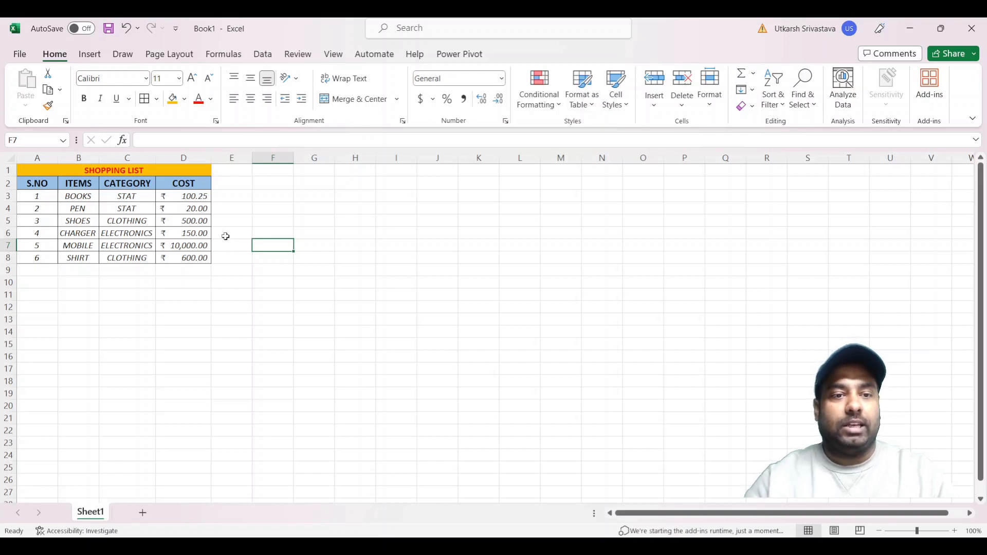
Reduce the BOOKS cost in cell D3 to no decimal places and increase it again to four decimal places.
click(203, 200)
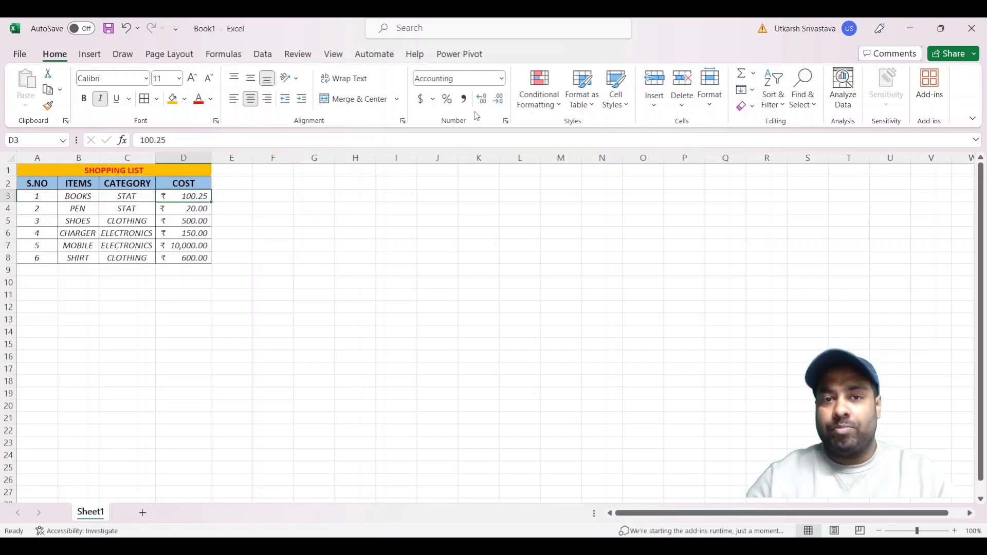
click(501, 107)
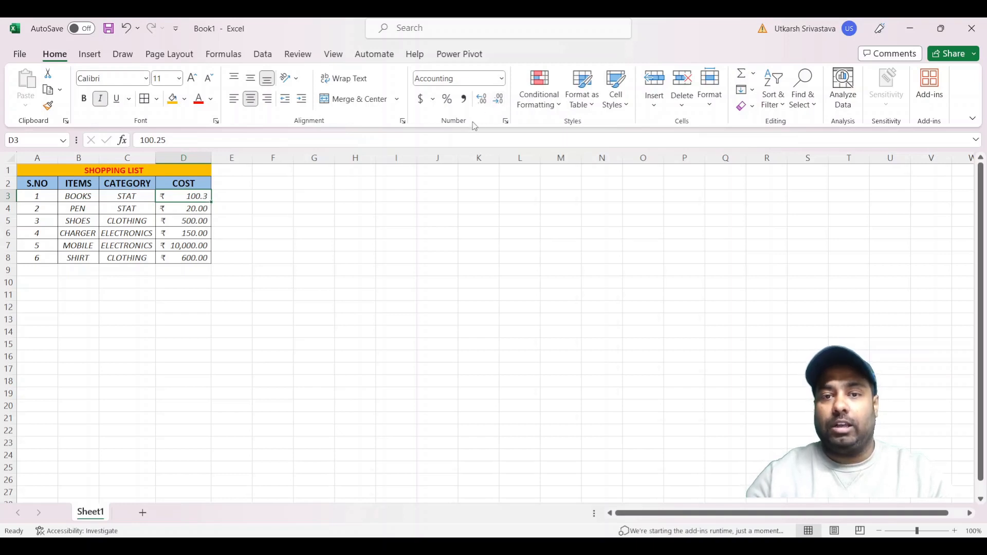
click(499, 107)
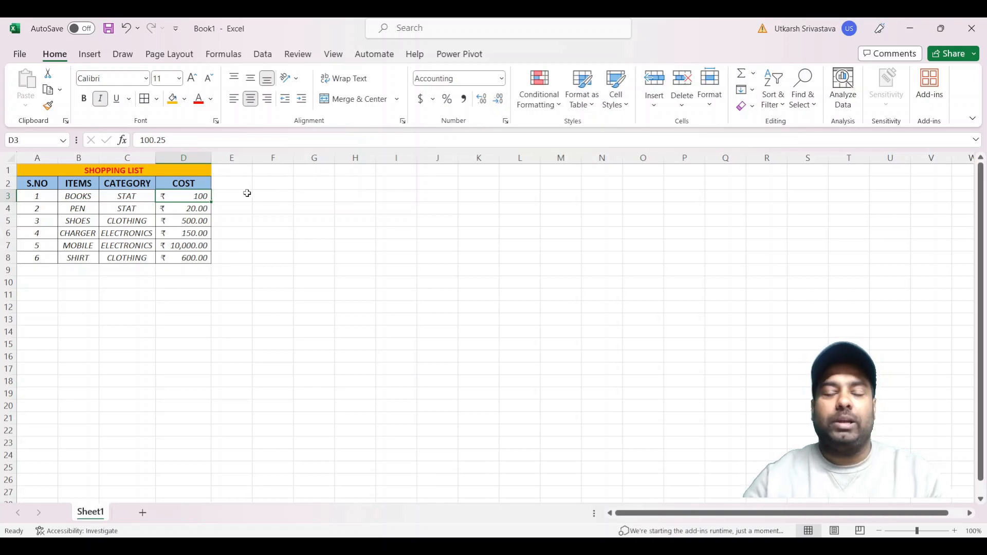
click(483, 101)
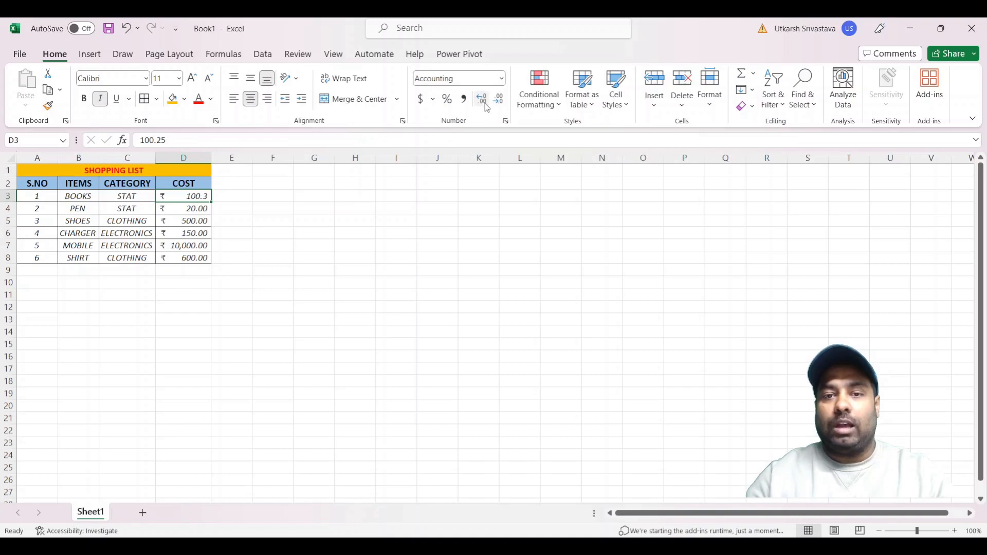
click(483, 103)
click(483, 103)
click(483, 103)
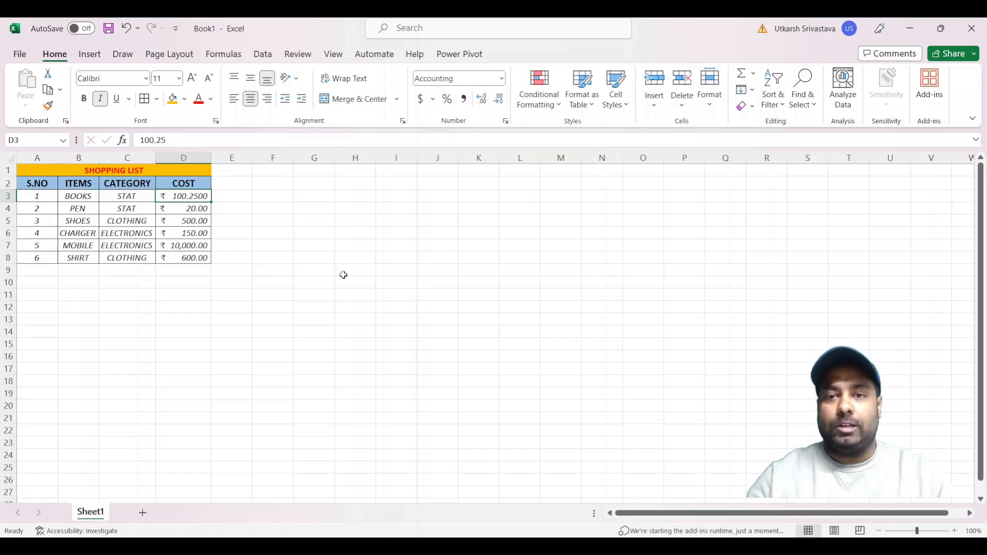
Enter the sample number 1.123656 in cell I3.
click(399, 197)
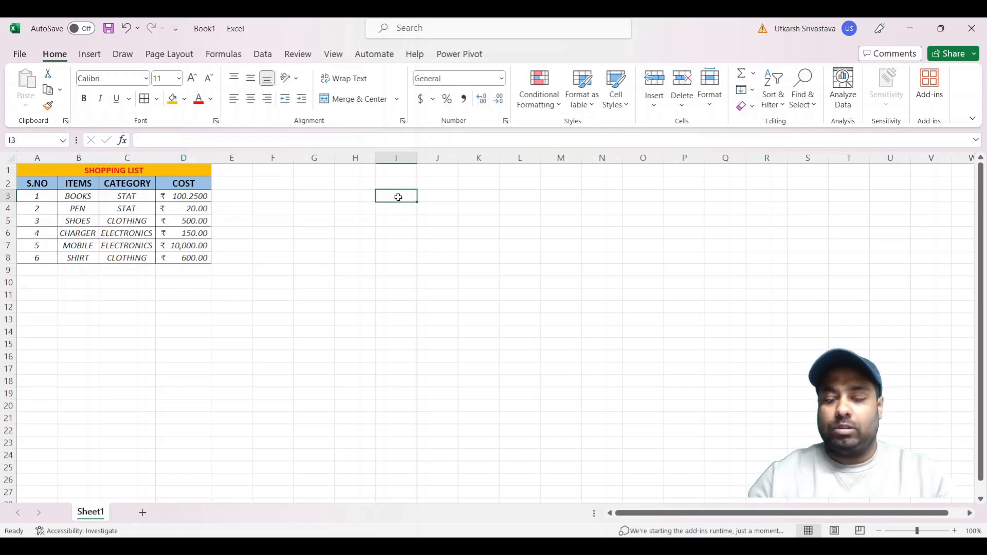
text(1.123656)
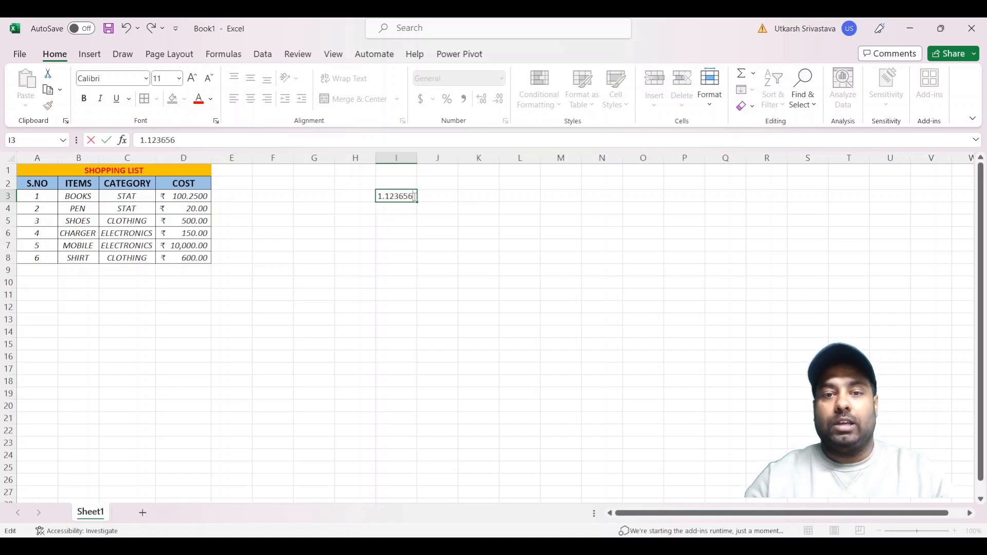
click(478, 233)
Decrease the displayed decimals of the sample number in cell I3 to one decimal place.
click(403, 200)
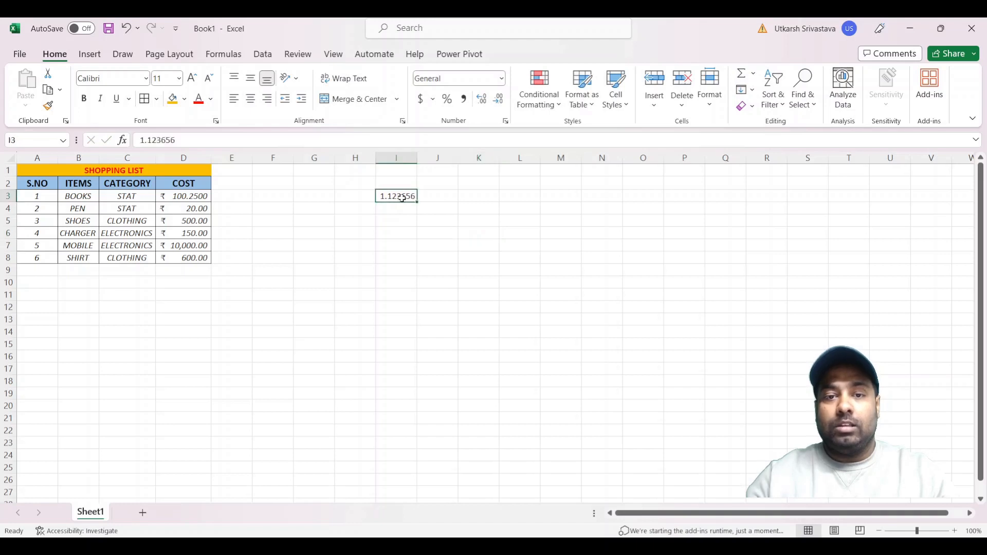
click(497, 99)
click(497, 98)
click(497, 98)
click(498, 99)
click(498, 102)
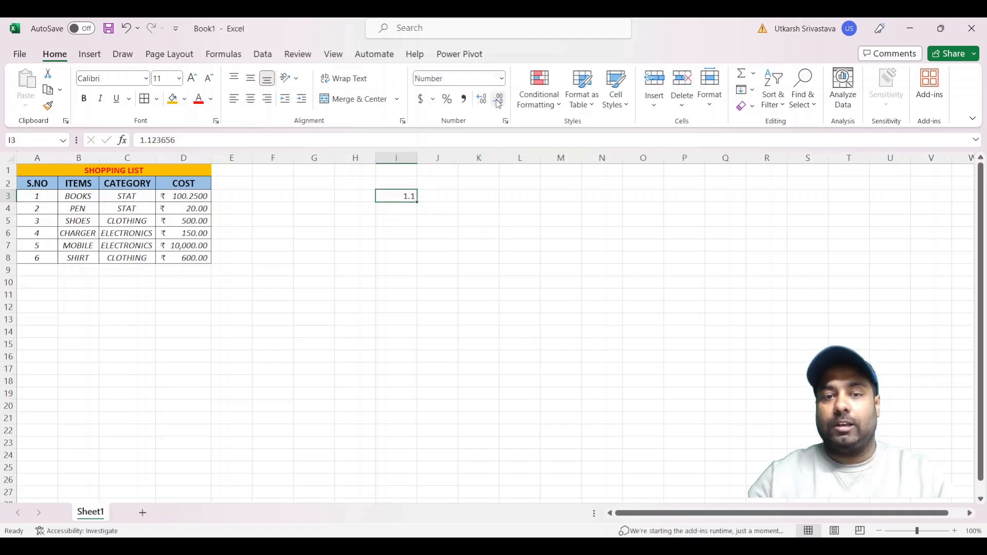
Increase the displayed decimals of the sample number in cell I3 to seven decimal places.
click(485, 105)
click(485, 106)
click(485, 105)
click(485, 105)
click(485, 105)
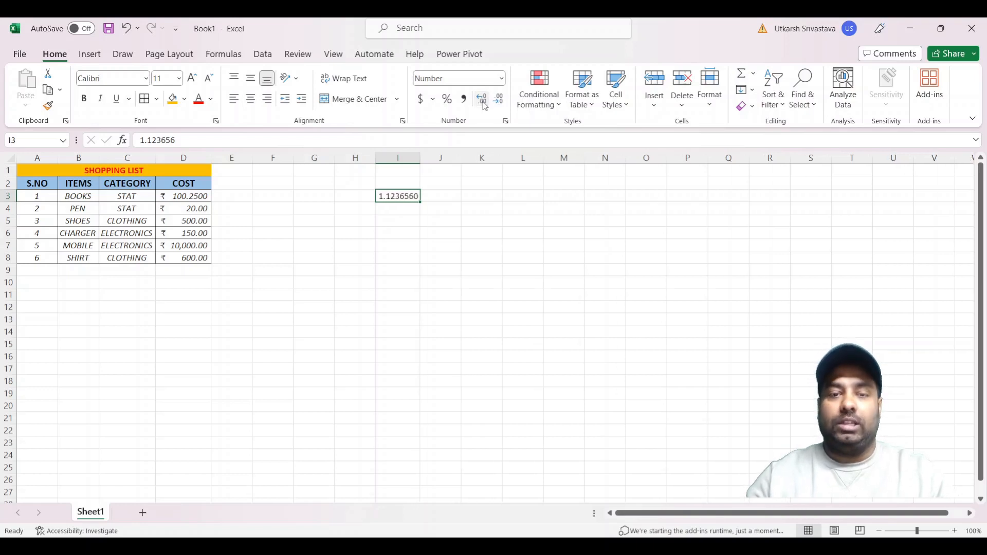
click(492, 253)
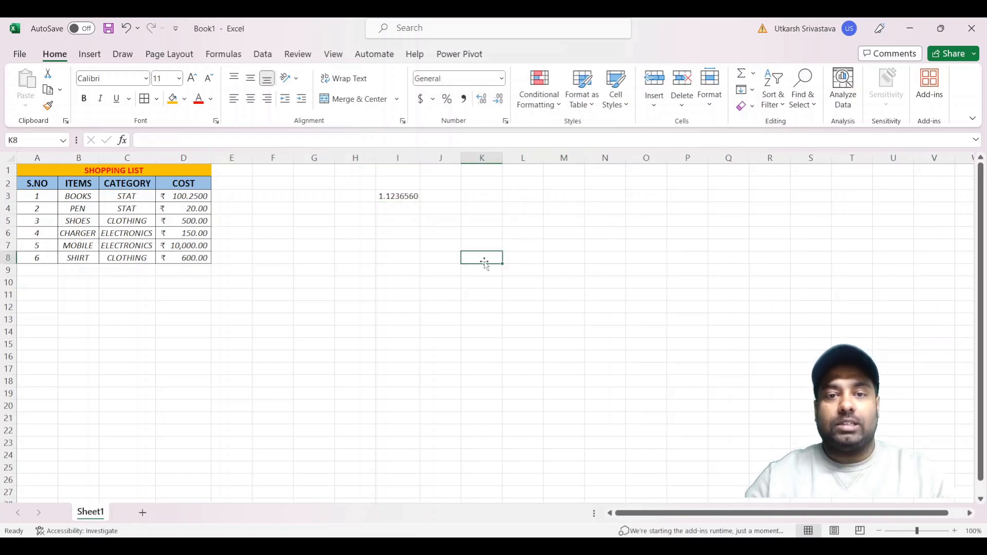